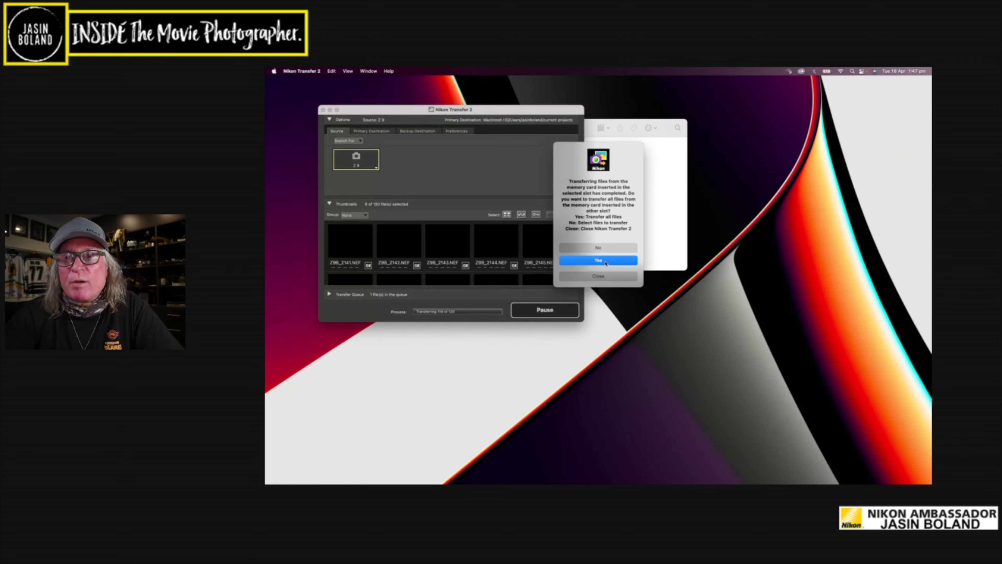
# Transfer all files from the memory card in the other slot and close Nikon Transfer 2 once the transfer completes
pyautogui.click(606, 262)
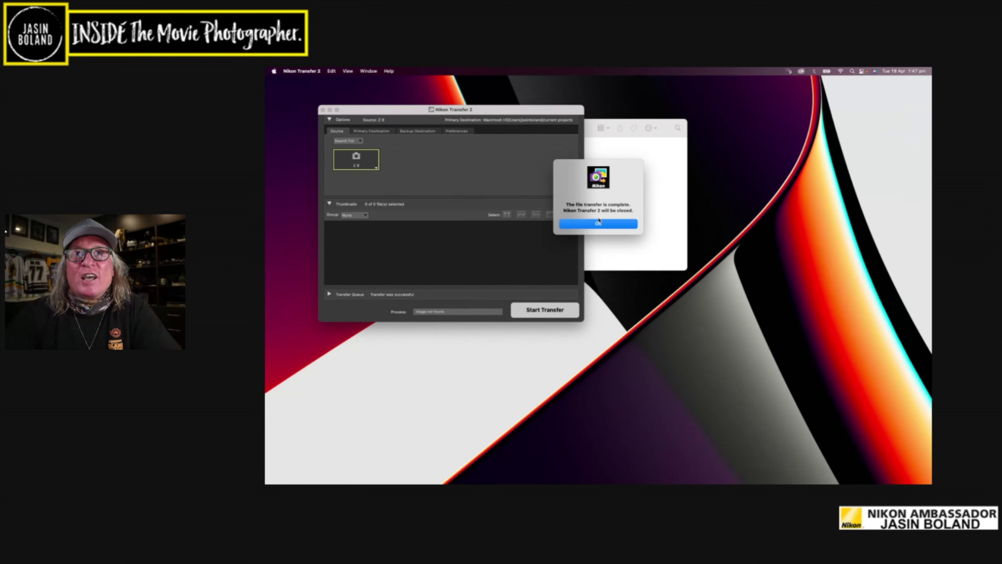
pyautogui.click(599, 224)
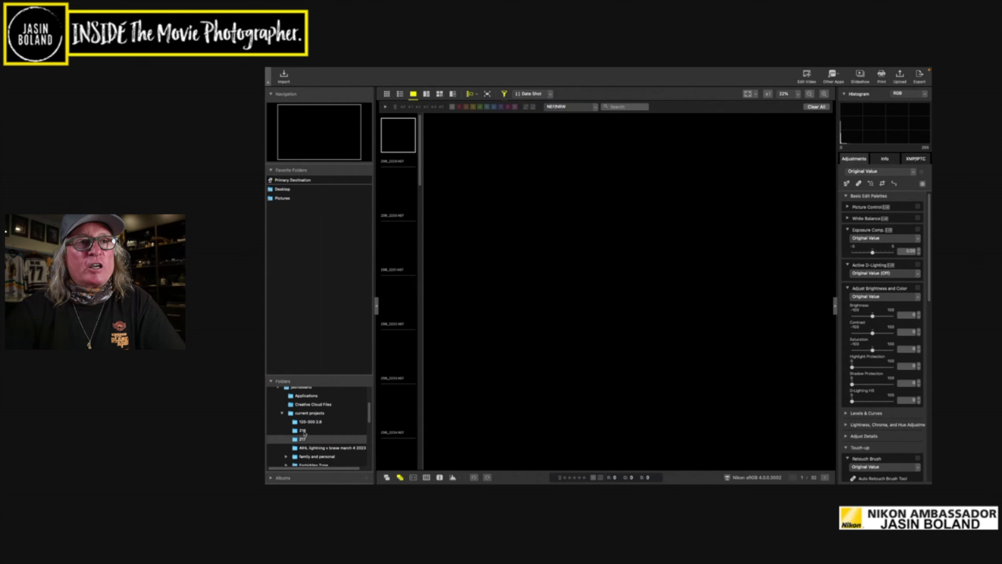
# In NX Studio, open the AIHL lightning v brave march 4 2023 folder and browse its photos as a thumbnail grid
pyautogui.scroll(-1, 305, 433)
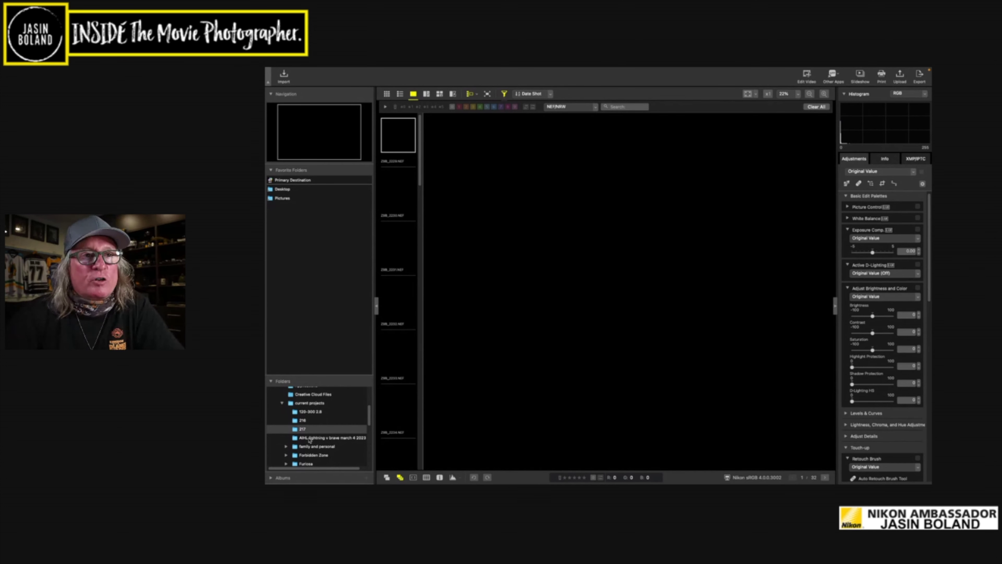
pyautogui.click(310, 438)
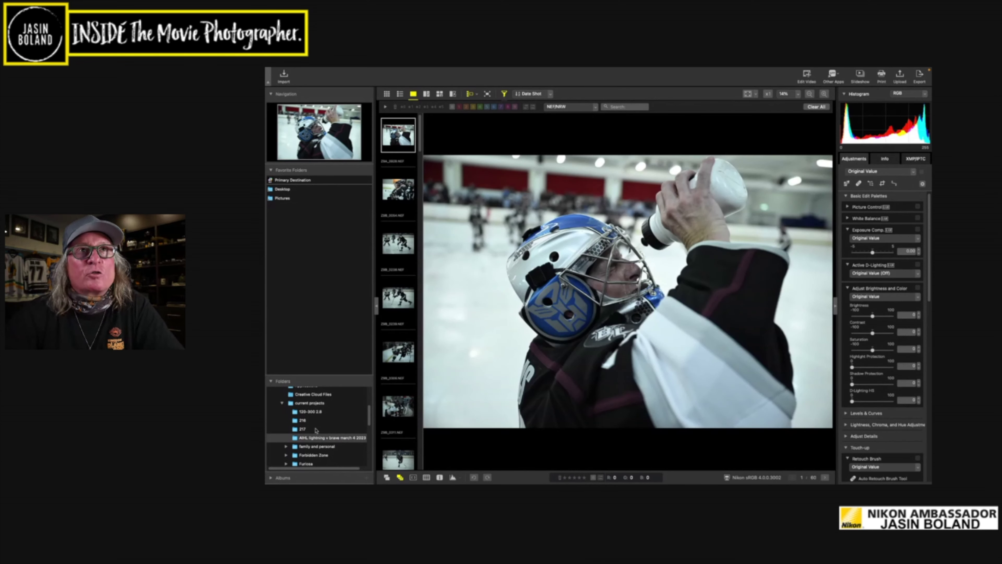
pyautogui.click(387, 94)
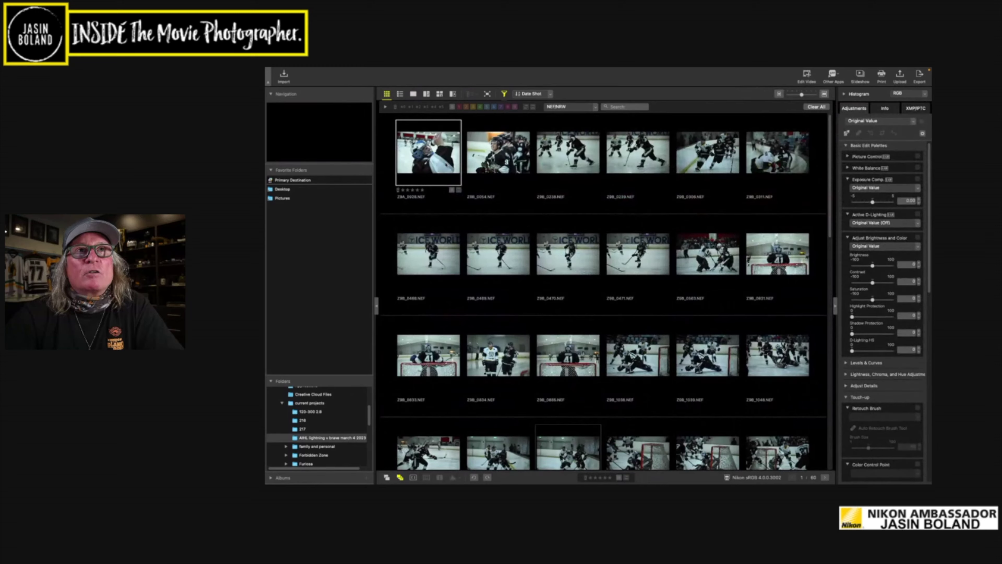
pyautogui.scroll(-10, 539, 254)
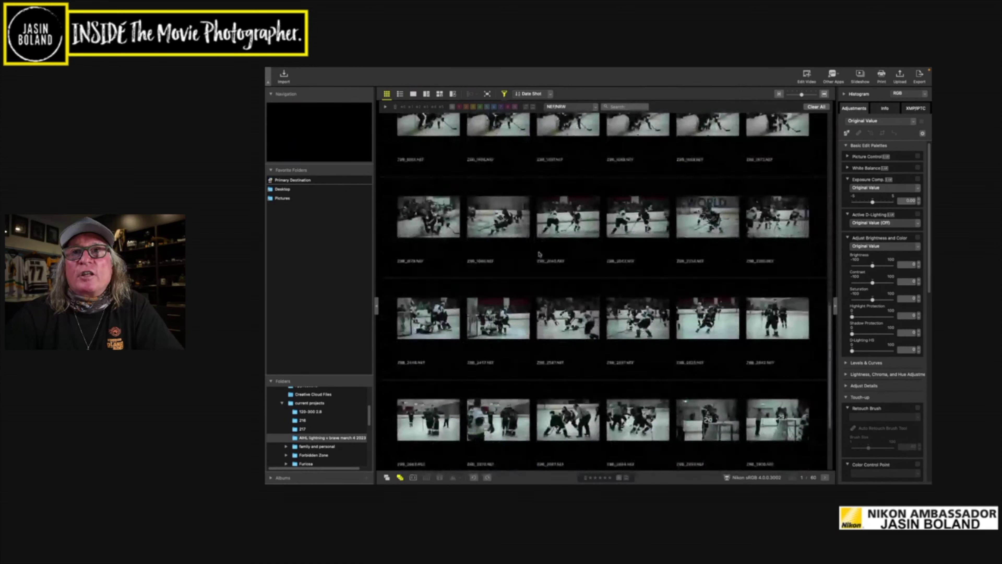
pyautogui.scroll(12, 540, 254)
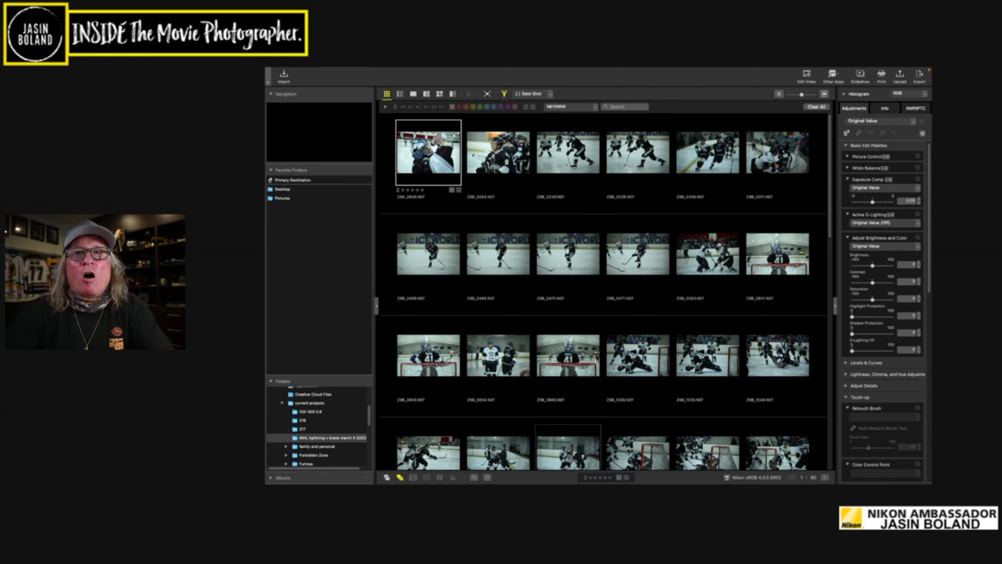
# Show the first photo, the goalie drinking from a bottle, in full screen and mark it with the light-blue label 5
pyautogui.press('Return')
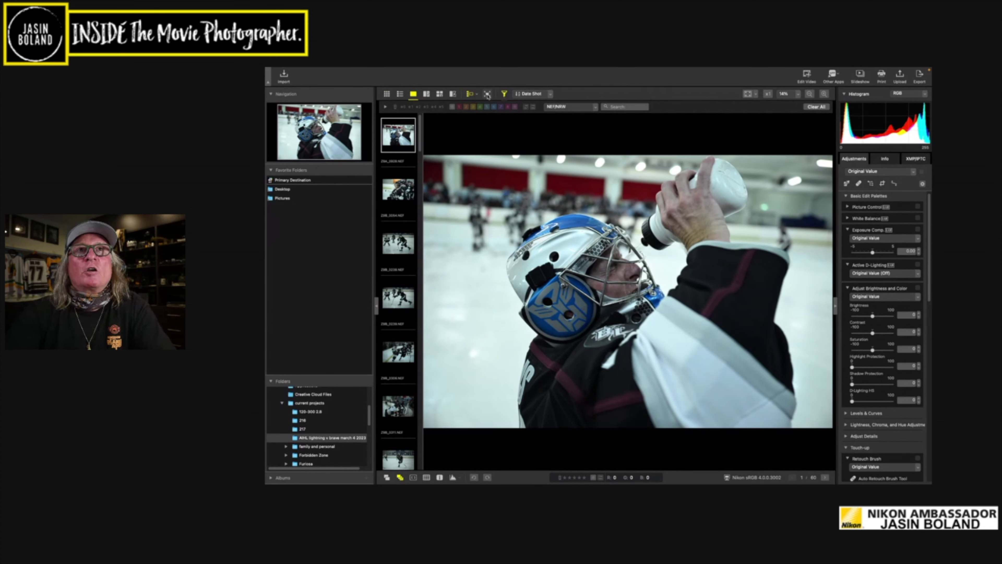
pyautogui.click(488, 95)
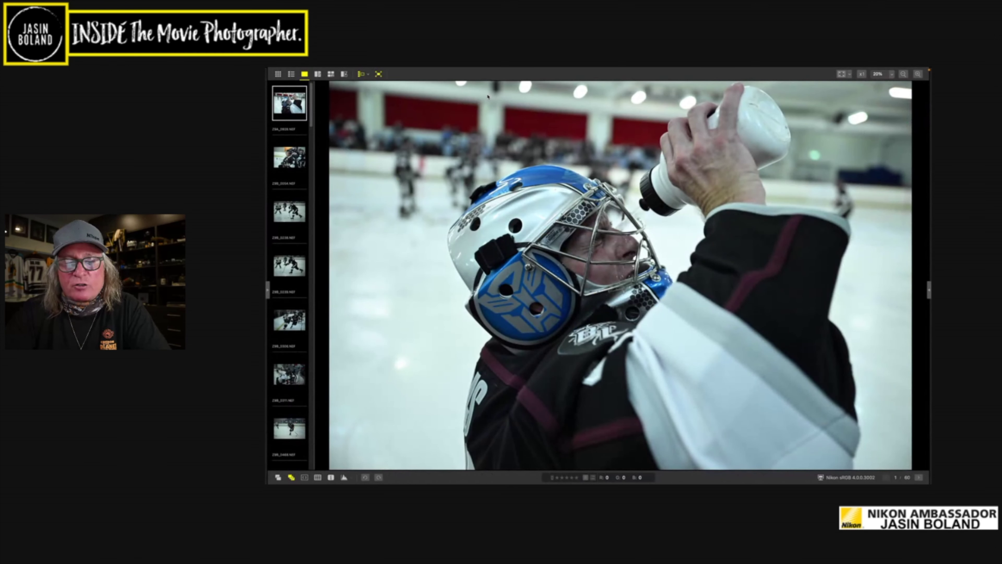
pyautogui.press('5')
# Skip the second photo, compare the two slap-shot frames, and give photos 3 to 6 the light-blue label
pyautogui.press('Right')
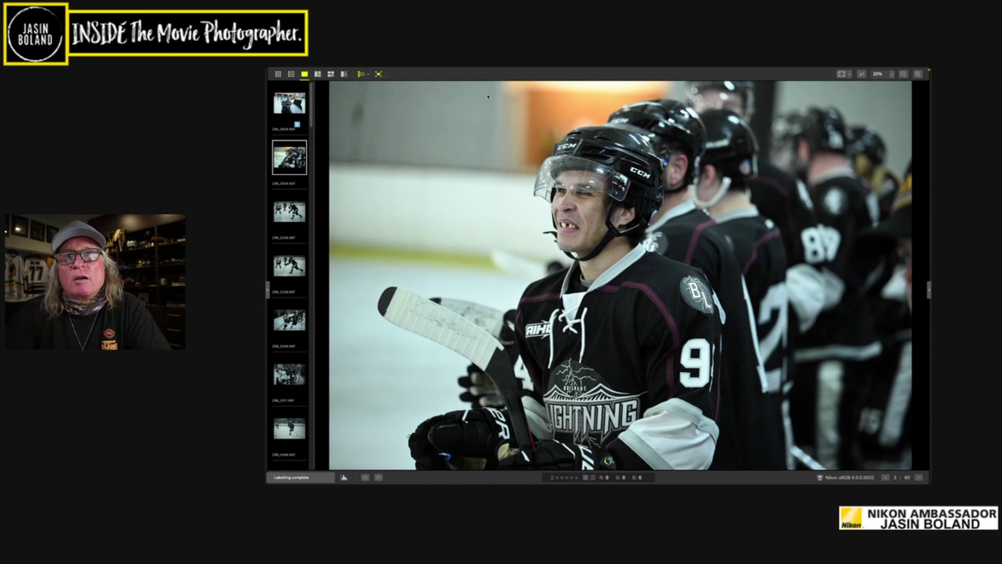
pyautogui.press('Right')
pyautogui.press('Right')
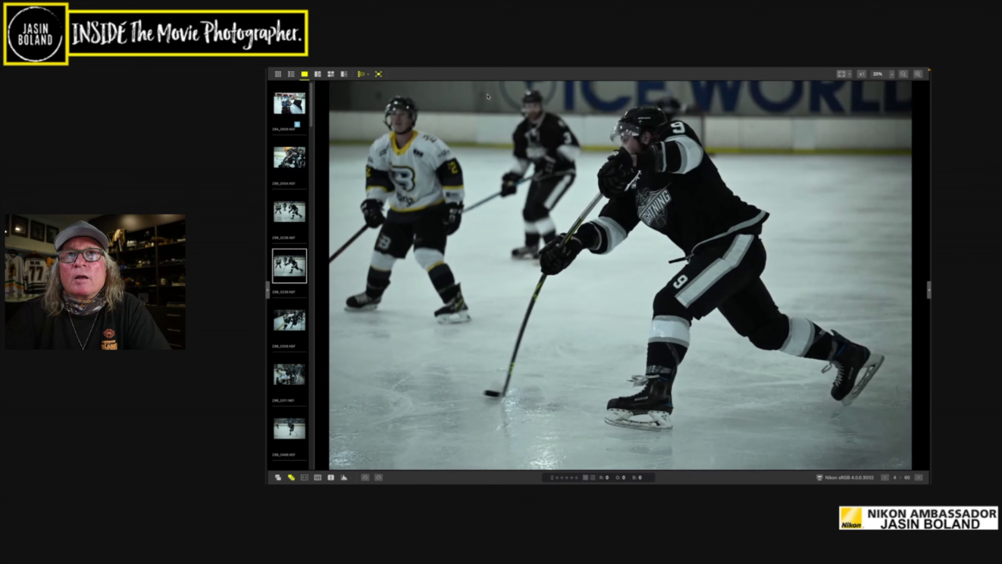
pyautogui.press('Left')
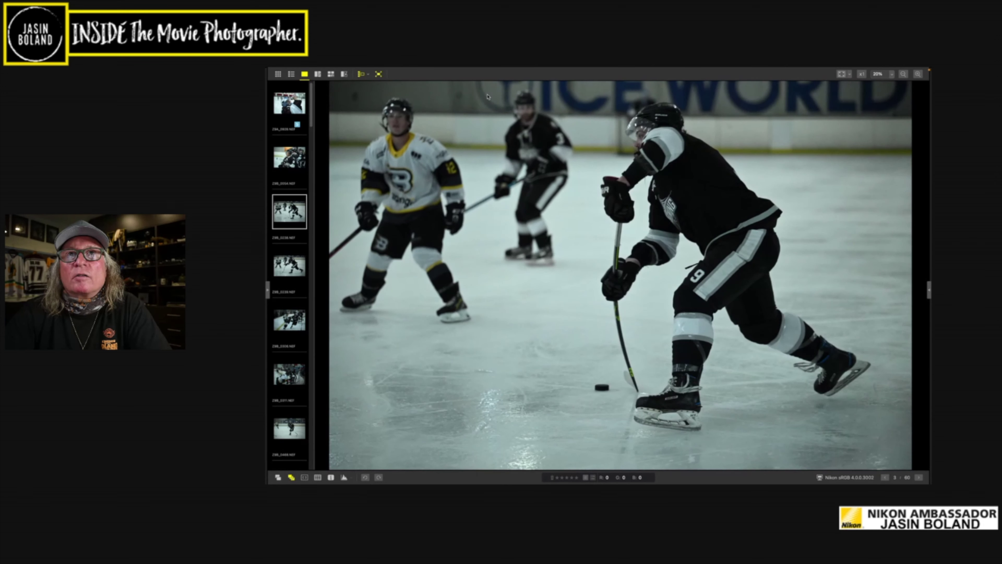
pyautogui.press('Right')
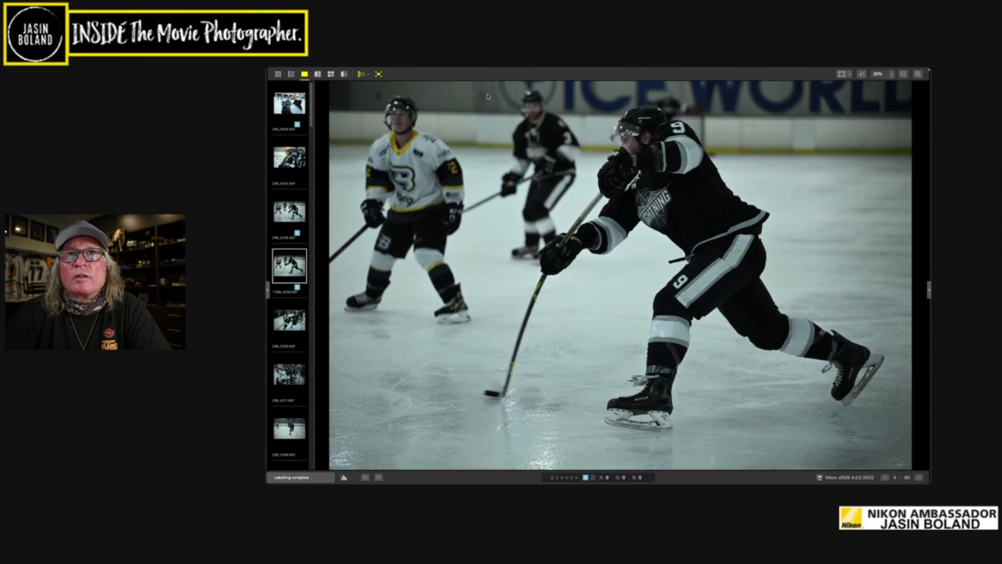
pyautogui.press('Right')
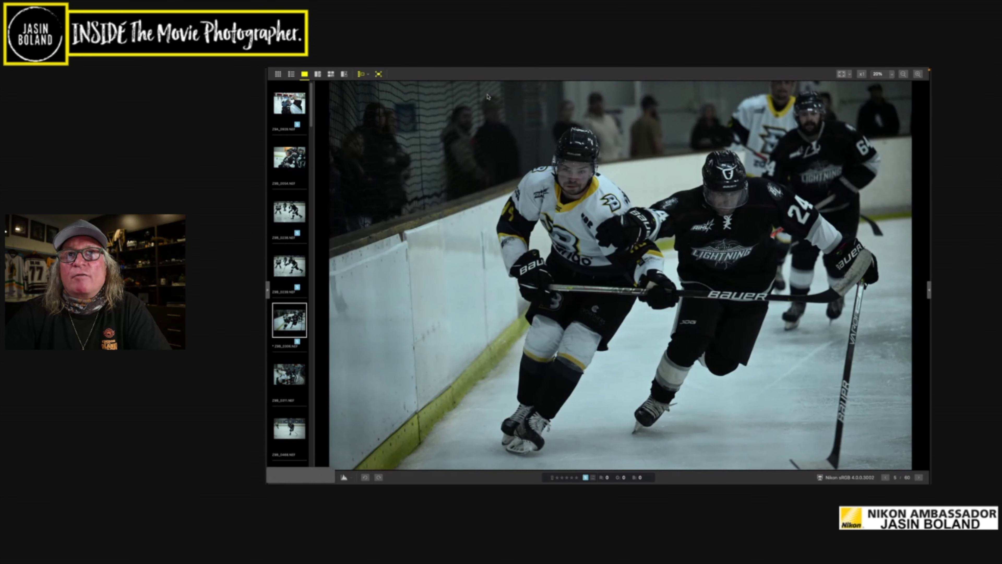
pyautogui.press('Right')
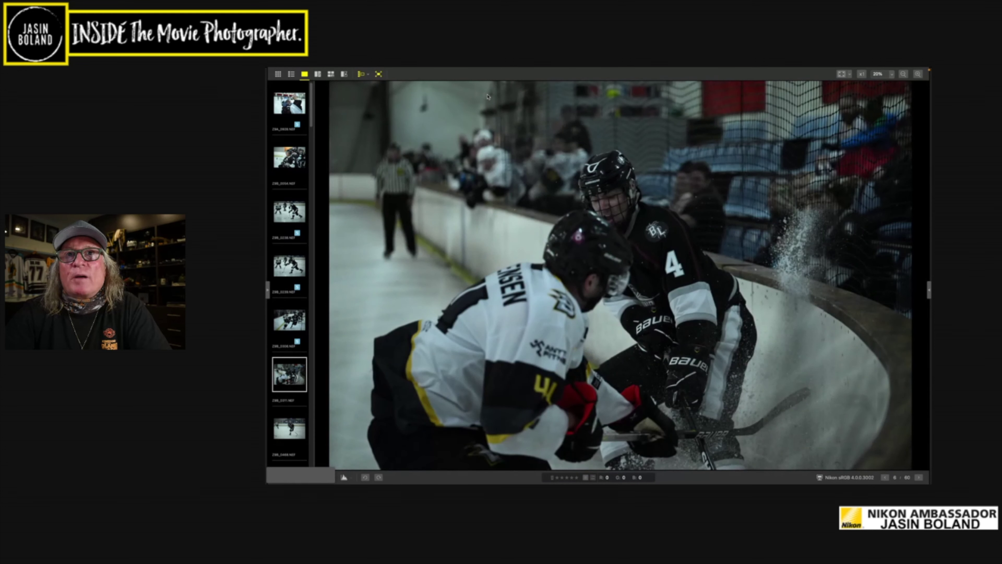
# Review photos 7 to 12 and give the light-blue label to photos 8, 11 and 12 only
pyautogui.press('Right')
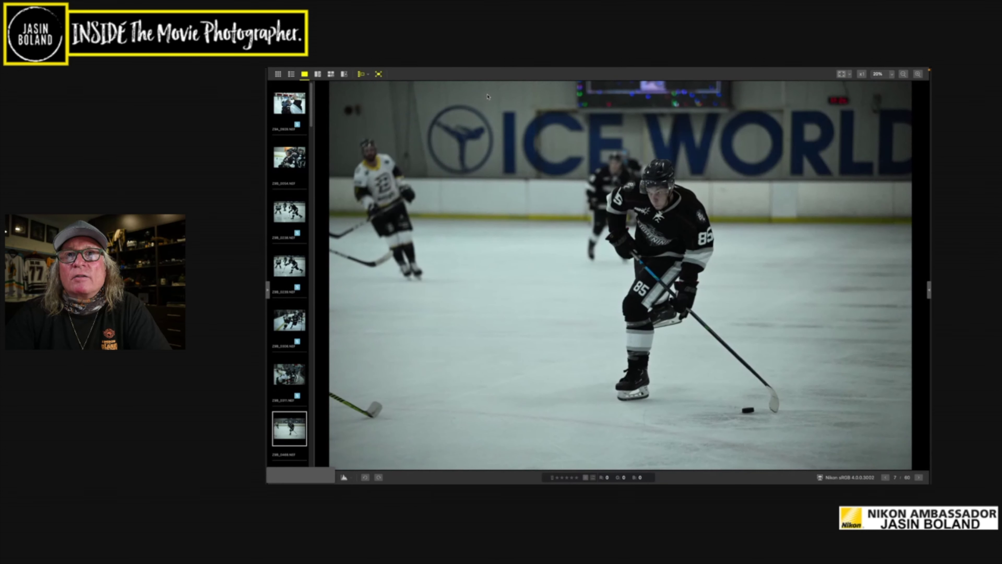
pyautogui.press('Right')
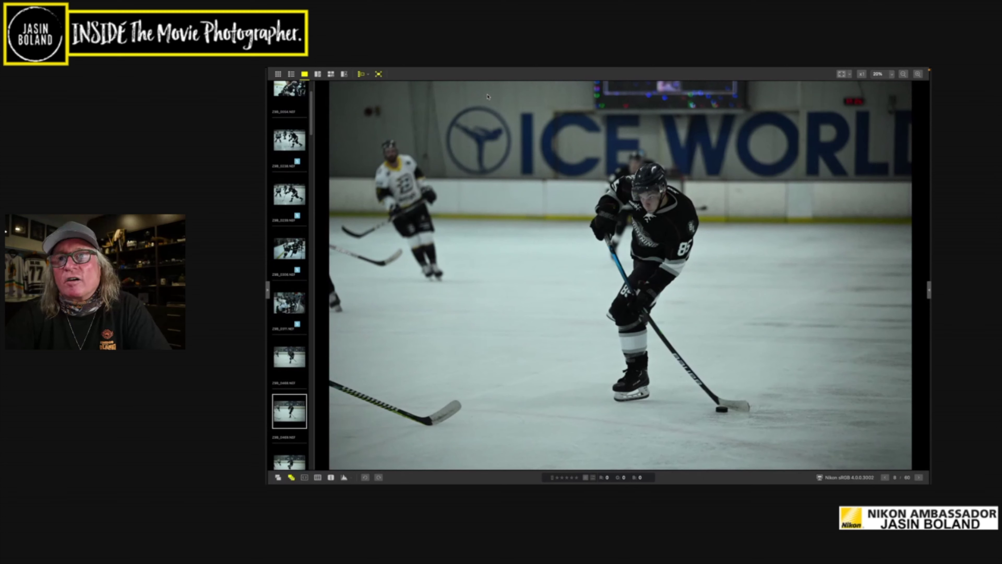
pyautogui.press('Right')
pyautogui.press('Right')
pyautogui.press('Right')
pyautogui.press('Right')
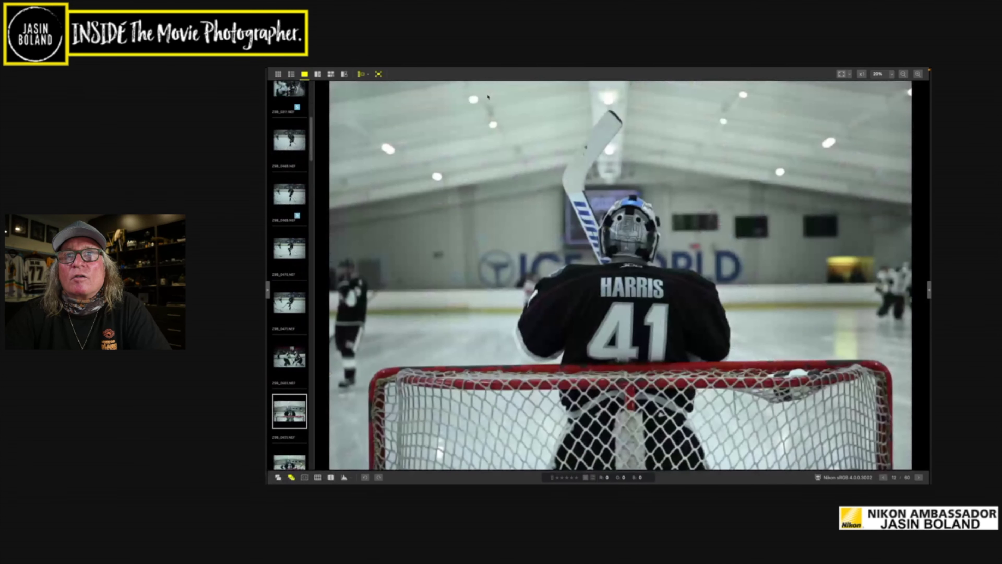
pyautogui.press('Left')
pyautogui.press('Right')
pyautogui.press('Right')
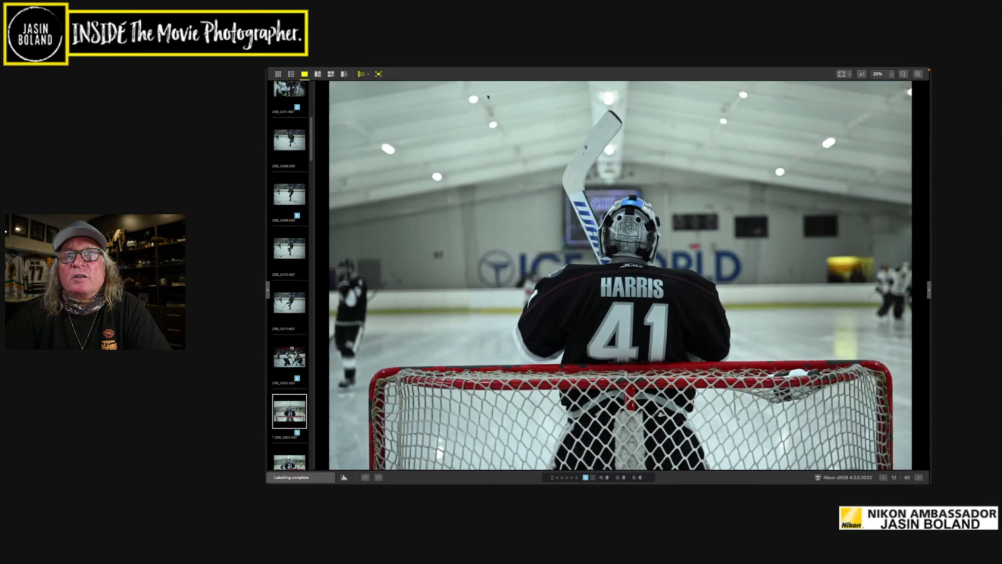
# Apply the light-blue label to photo 14 of the two standing opponents and photo 16 of the goalie's save, skipping photo 15
pyautogui.press('Right')
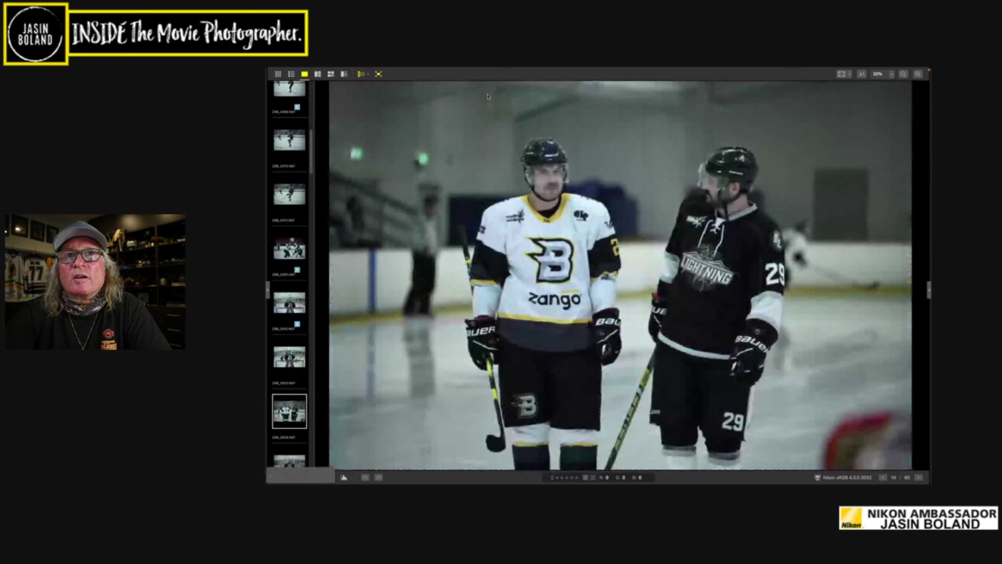
pyautogui.press('1')
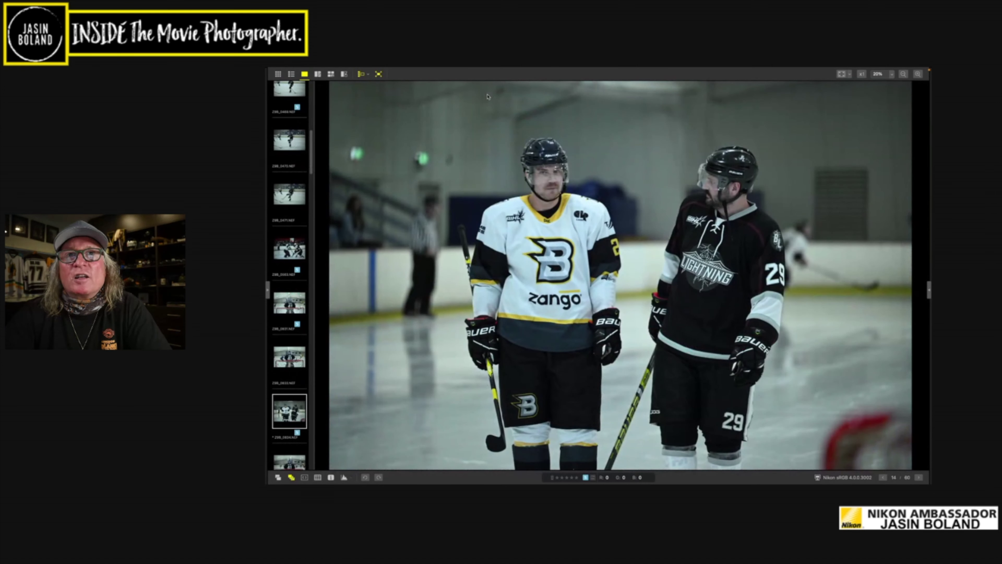
pyautogui.press('Right')
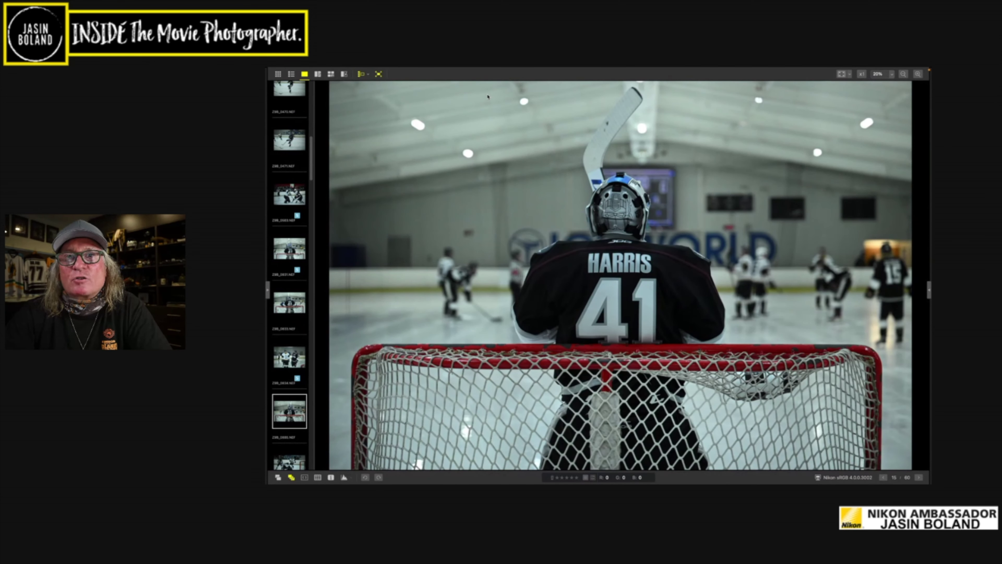
pyautogui.press('Right')
pyautogui.press('1')
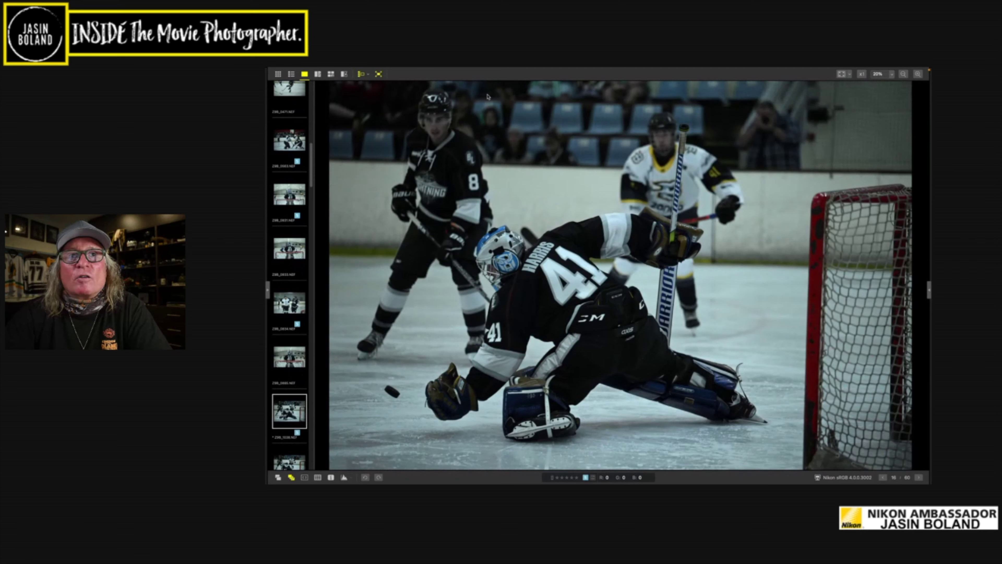
# Skip photos 17 to 19 and apply the light-blue label 5 to photos 20 to 23
pyautogui.press('Right')
pyautogui.press('Right')
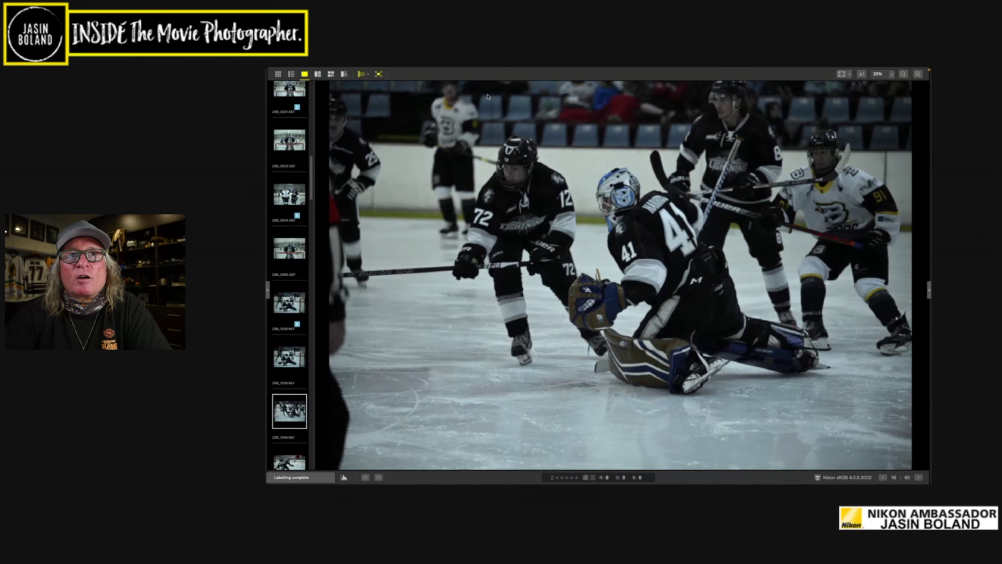
pyautogui.press('Right')
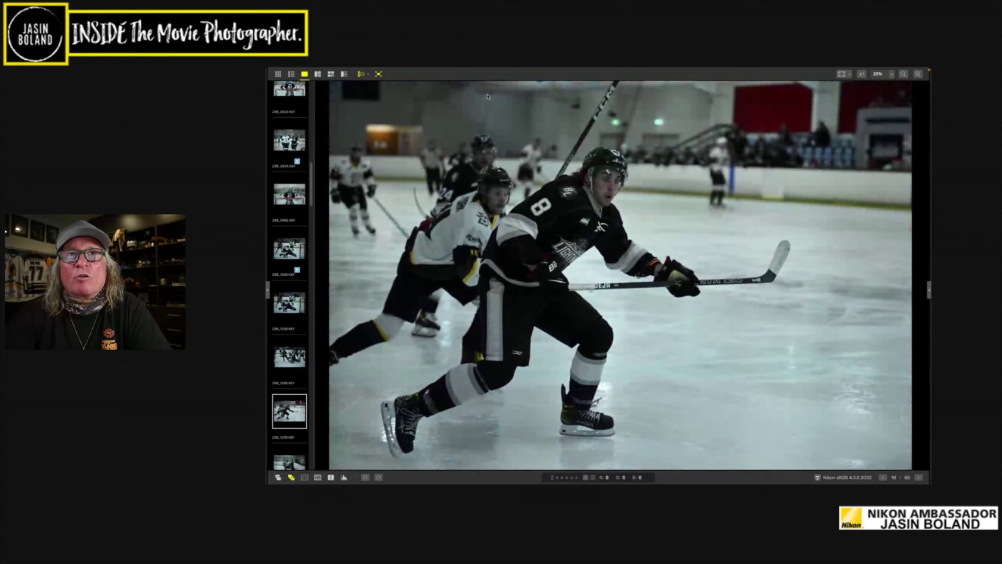
pyautogui.press('Right')
pyautogui.press('5')
pyautogui.press('Right')
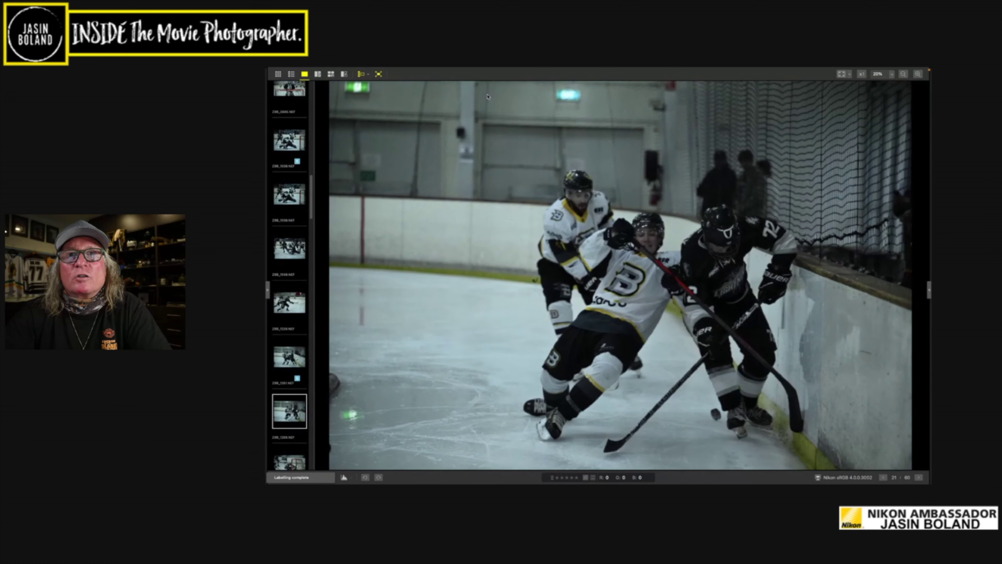
pyautogui.press('5')
pyautogui.press('Right')
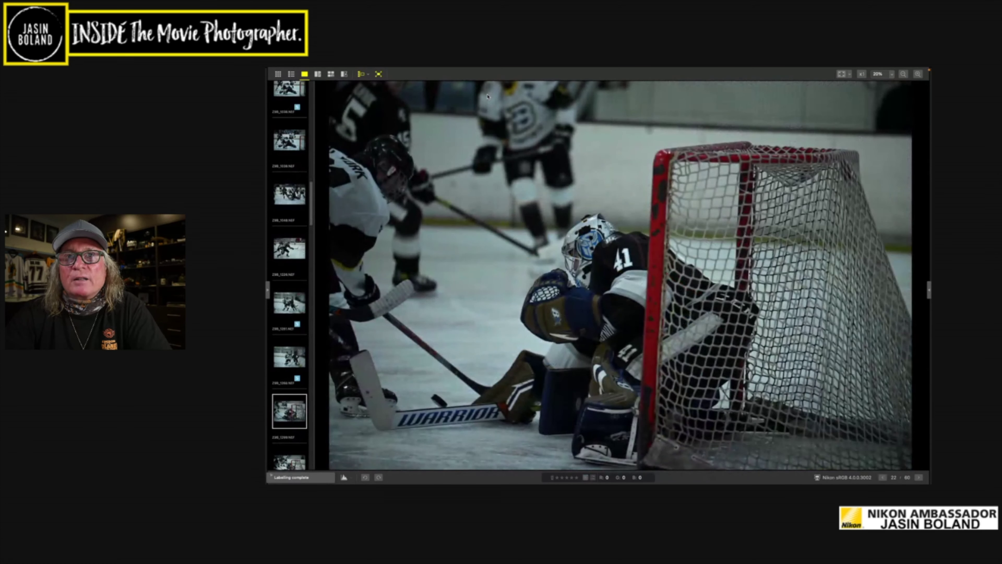
pyautogui.press('Right')
pyautogui.press('5')
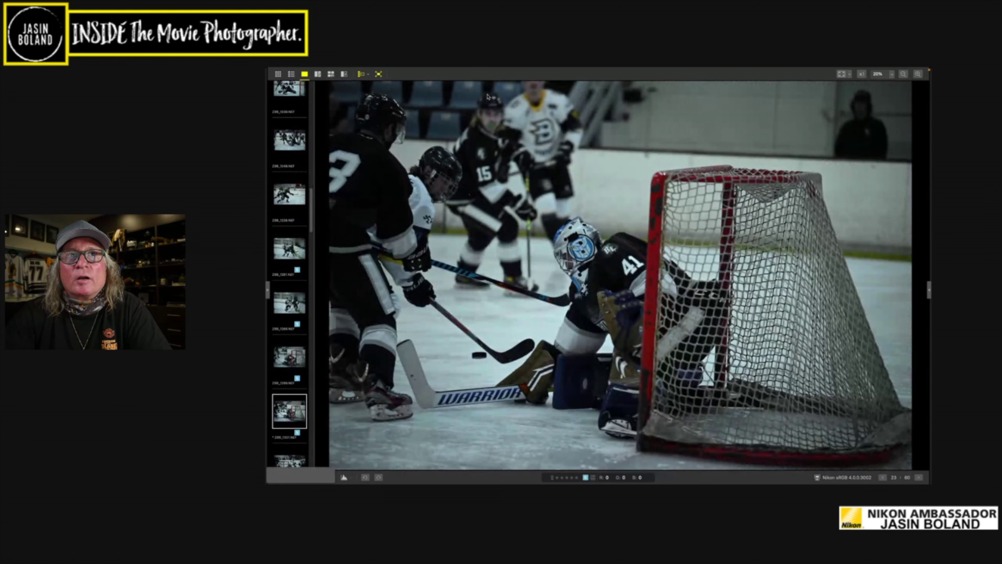
# Review photos 24 to 28 and apply the light-blue label 5 to photo 25 and the face-off in photo 28
pyautogui.press('Right')
pyautogui.press('Right')
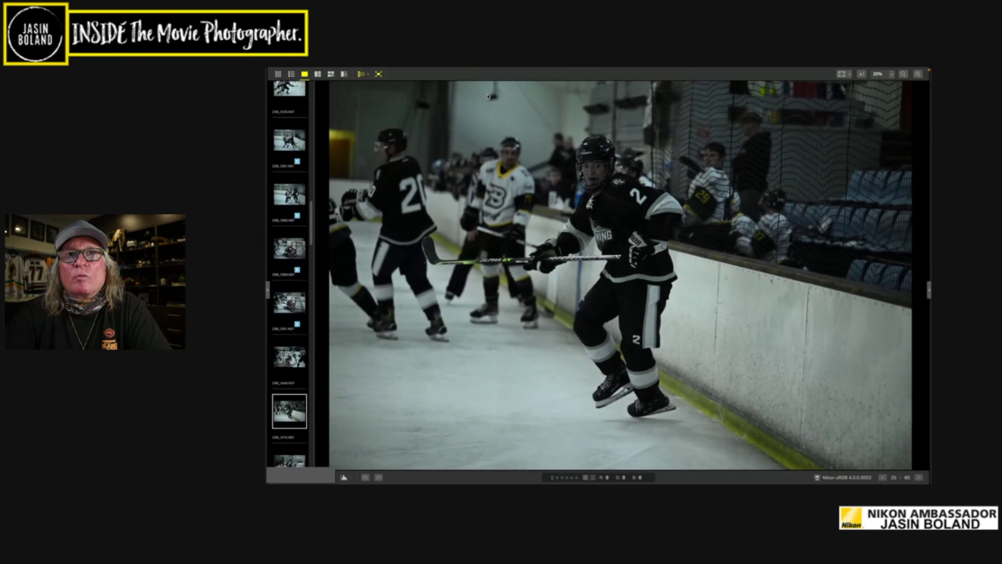
pyautogui.press('5')
pyautogui.press('Right')
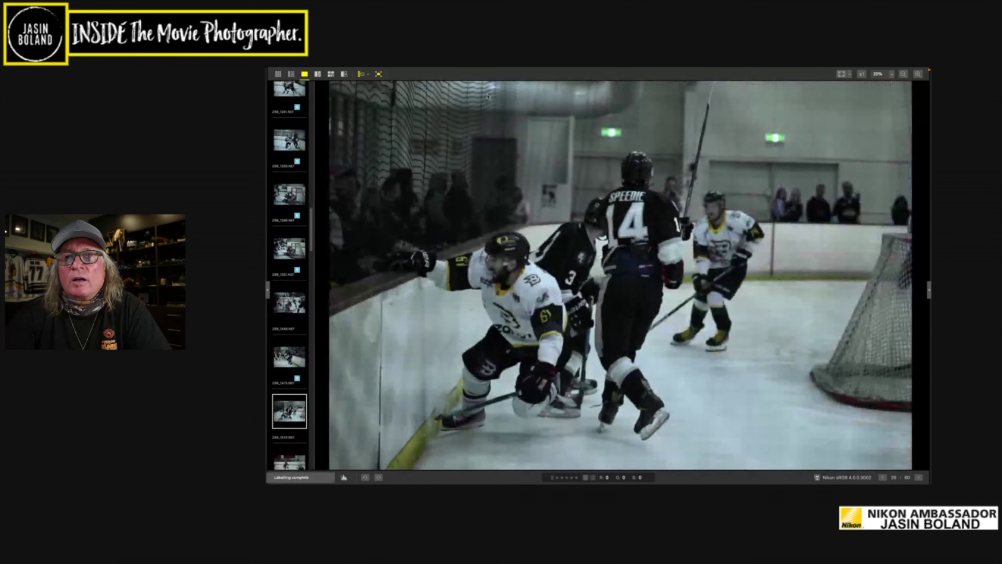
pyautogui.press('Right')
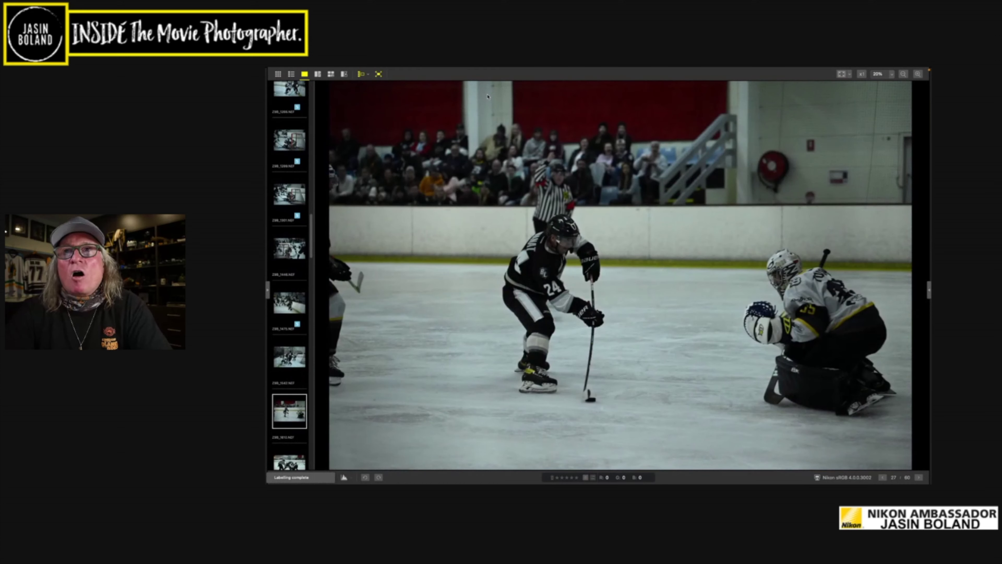
pyautogui.press('Right')
pyautogui.press('5')
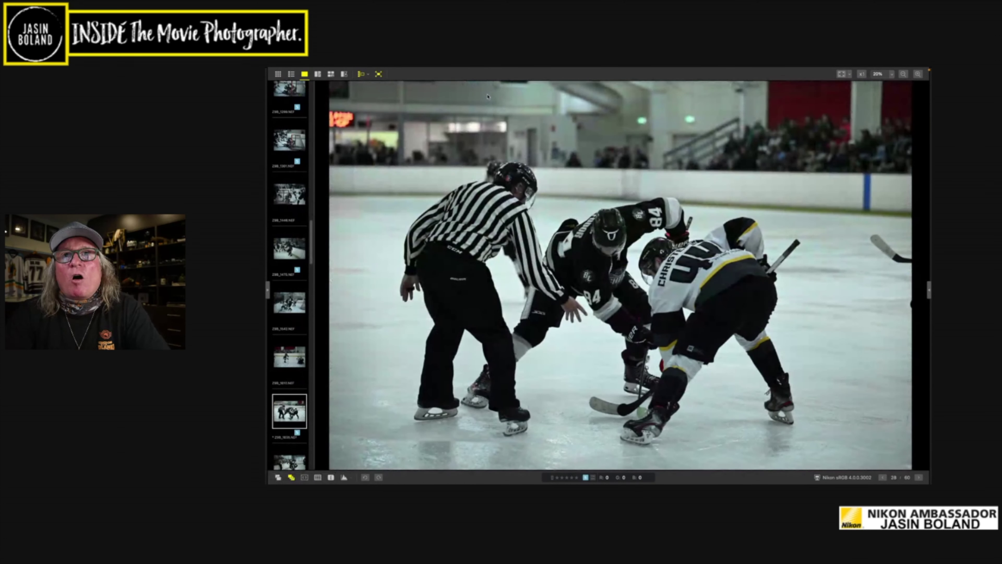
# Apply the light-blue label 5 to photo 30 and photos 32 to 35 of the boards collision sequence, skipping 29 and 31
pyautogui.press('Right')
pyautogui.press('Right')
pyautogui.press('5')
pyautogui.press('Right')
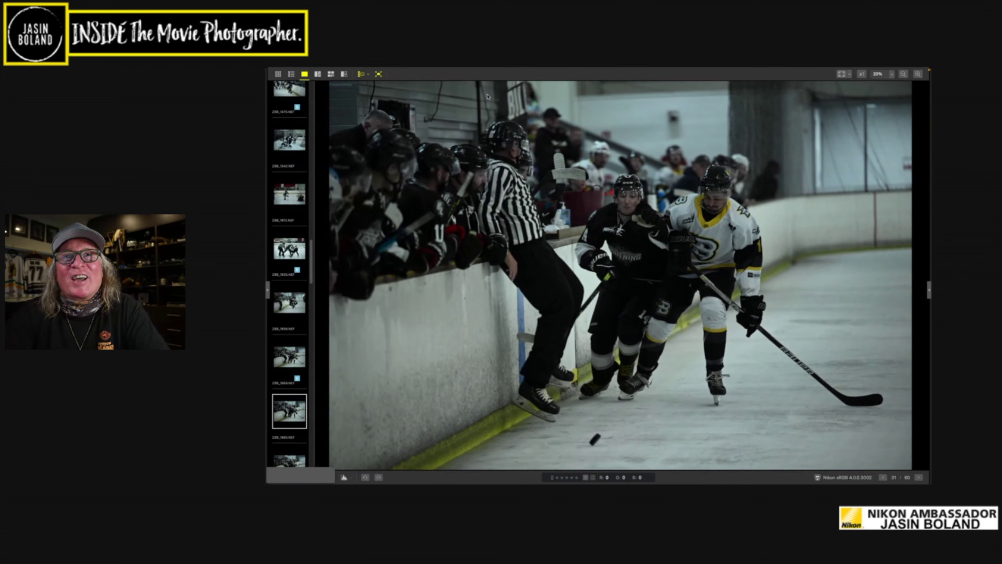
pyautogui.press('Right')
pyautogui.press('5')
pyautogui.press('Right')
pyautogui.press('5')
pyautogui.press('Right')
pyautogui.press('5')
pyautogui.press('Right')
pyautogui.press('5')
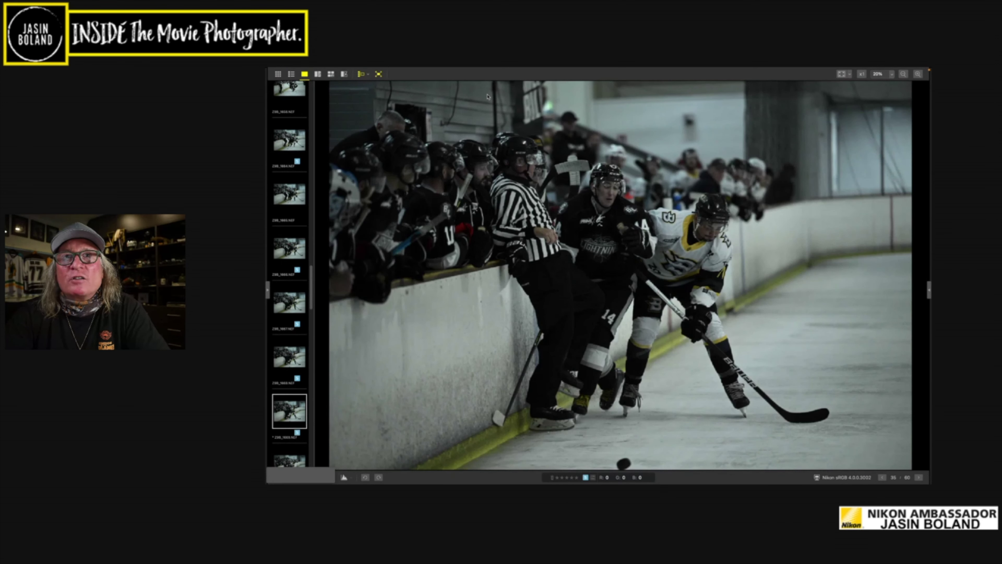
pyautogui.press('Right')
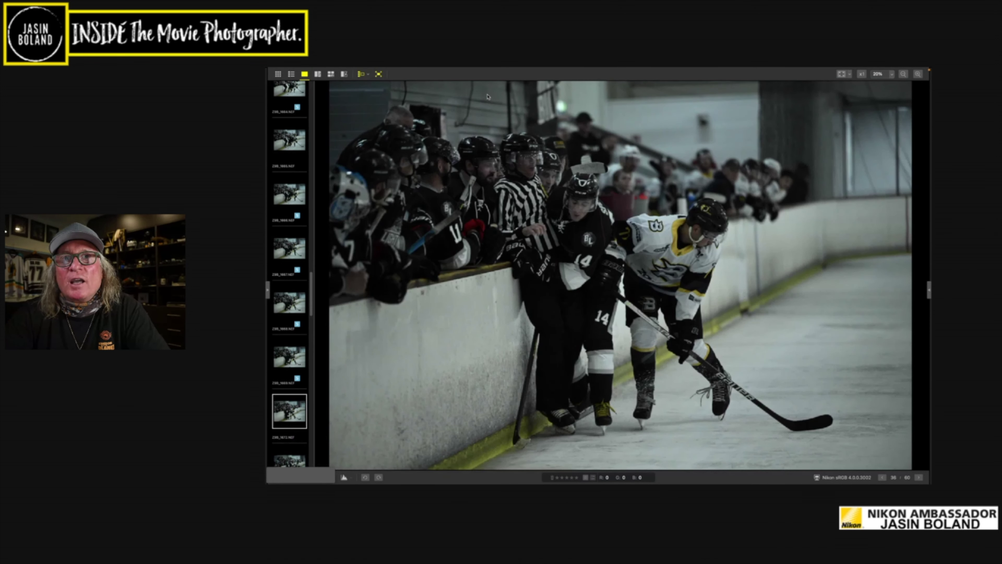
# Apply the light-blue label 5 to photos 37 and 41, skipping photo 36 and photos 38 to 40
pyautogui.press('Right')
pyautogui.press('5')
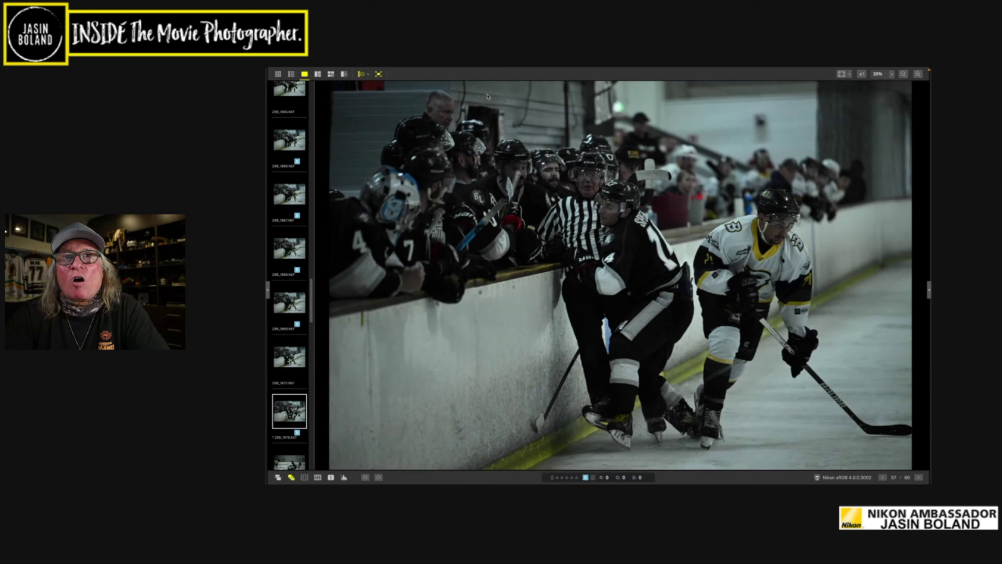
pyautogui.press('Right')
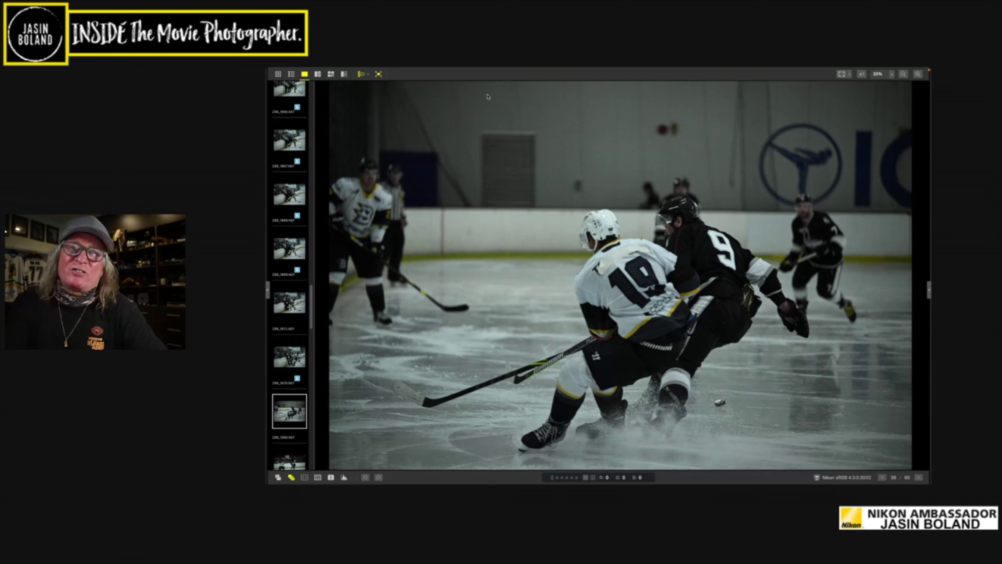
pyautogui.press('Right')
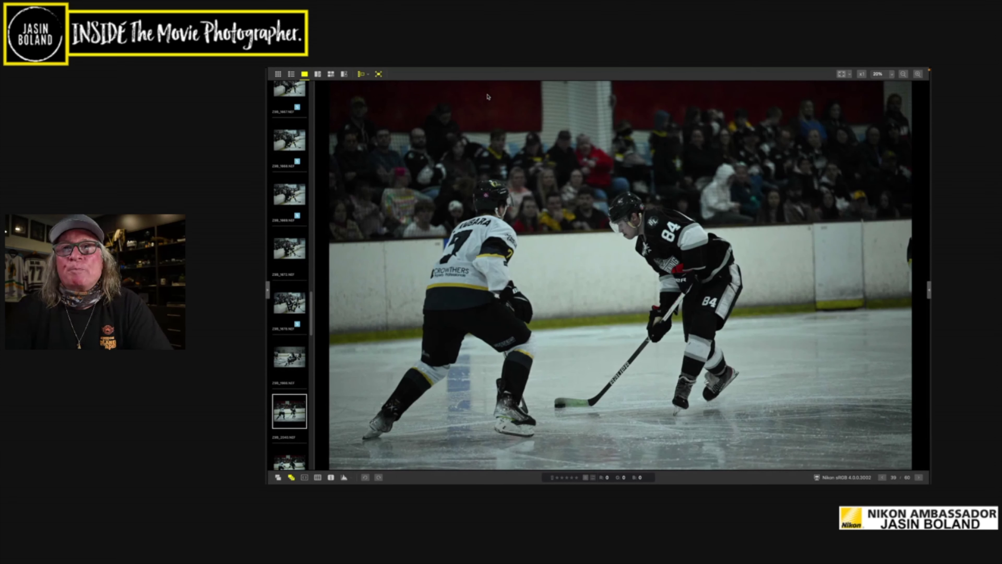
pyautogui.press('Right')
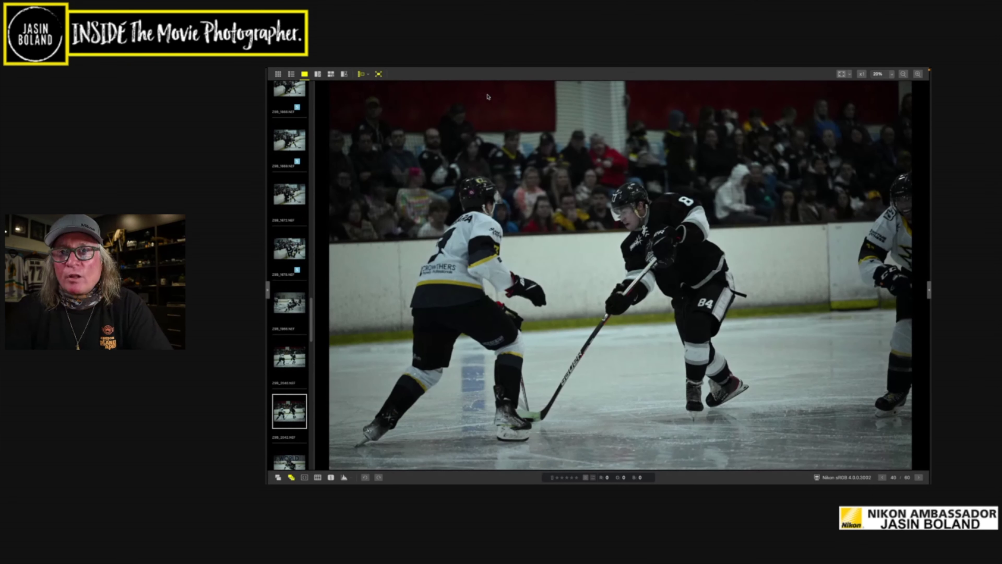
pyautogui.press('Right')
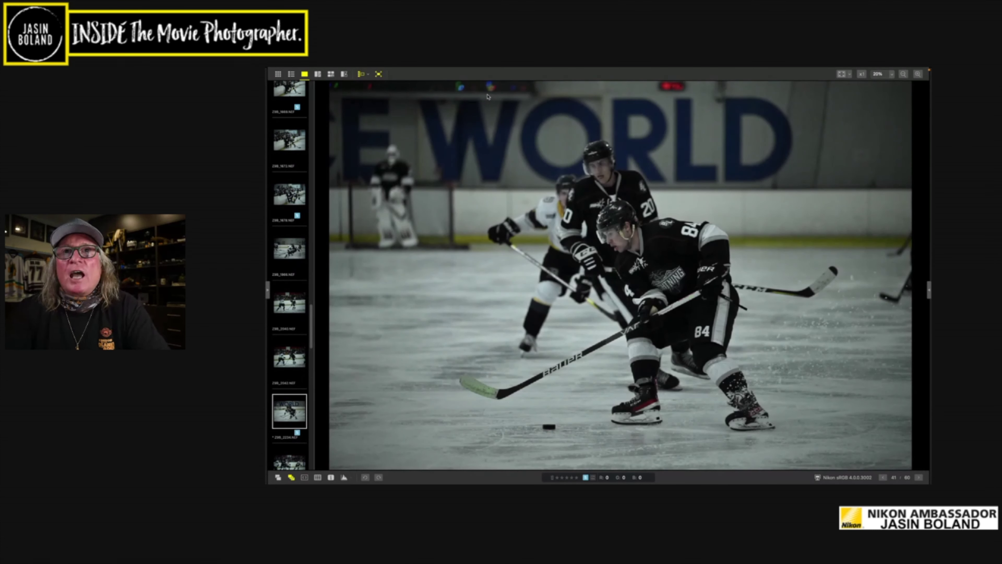
# Apply the light-blue label 5 to photo 42 and to the goalmouth scuffle in photos 43 and 44
pyautogui.press('Right')
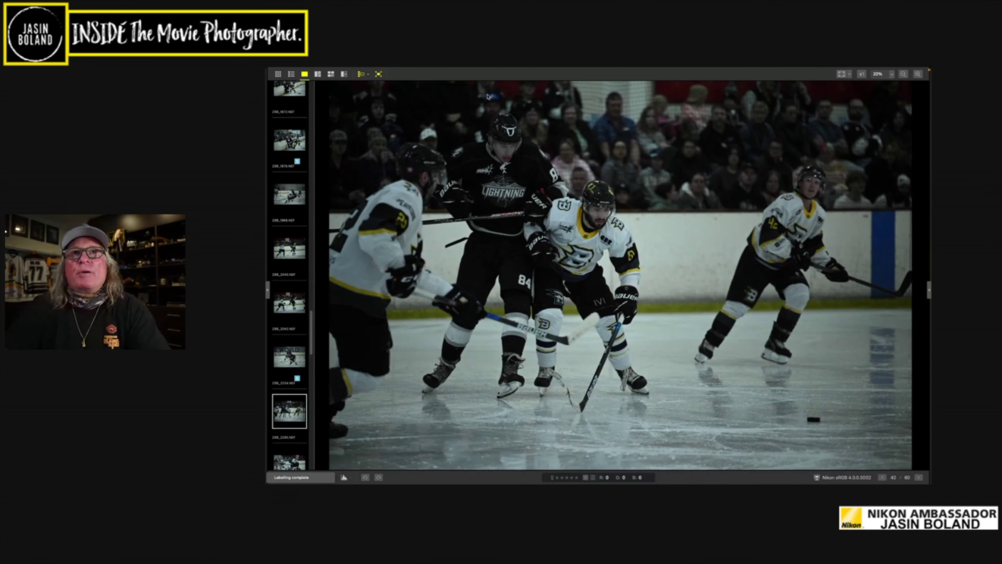
pyautogui.press('5')
pyautogui.press('Right')
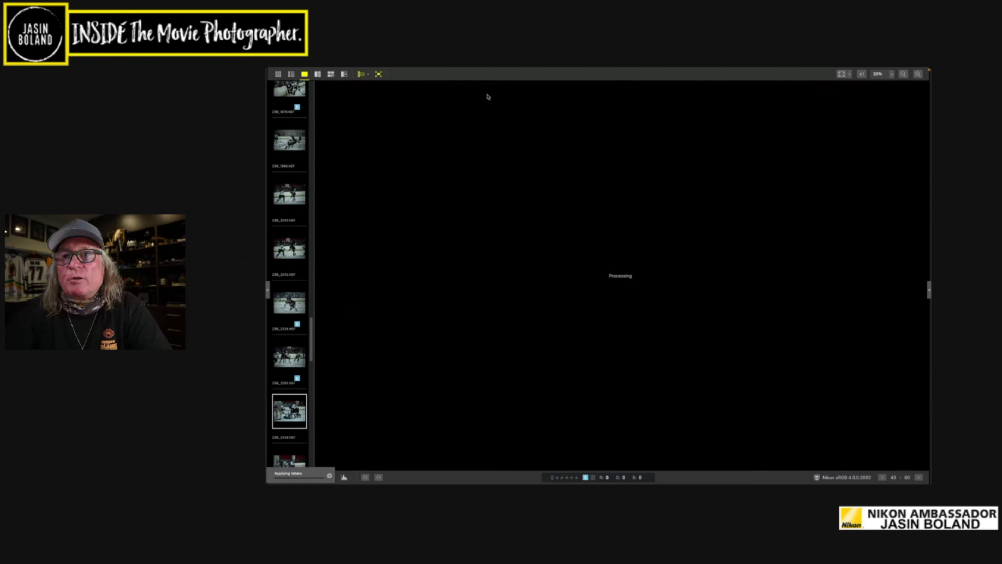
pyautogui.press('5')
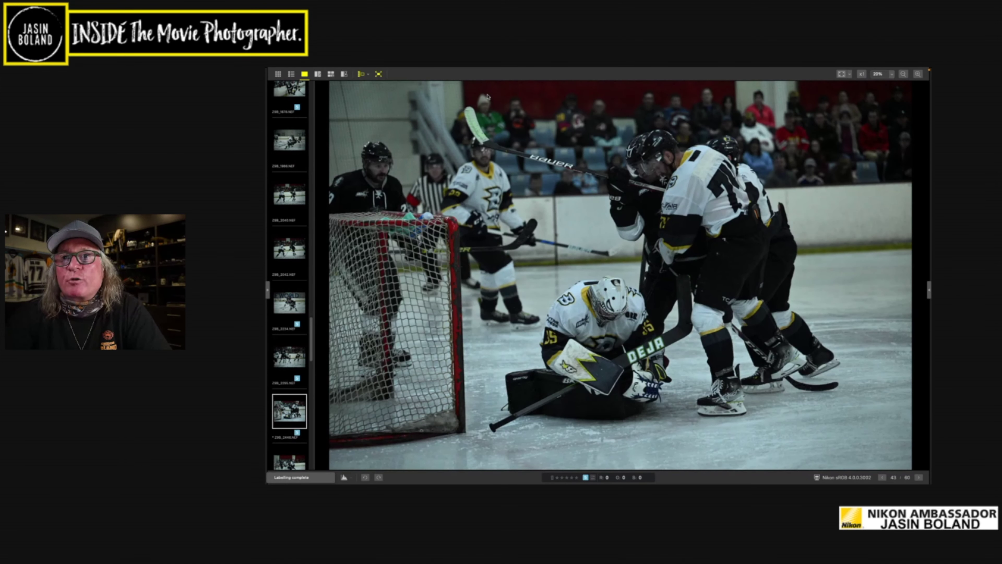
pyautogui.press('Right')
pyautogui.press('5')
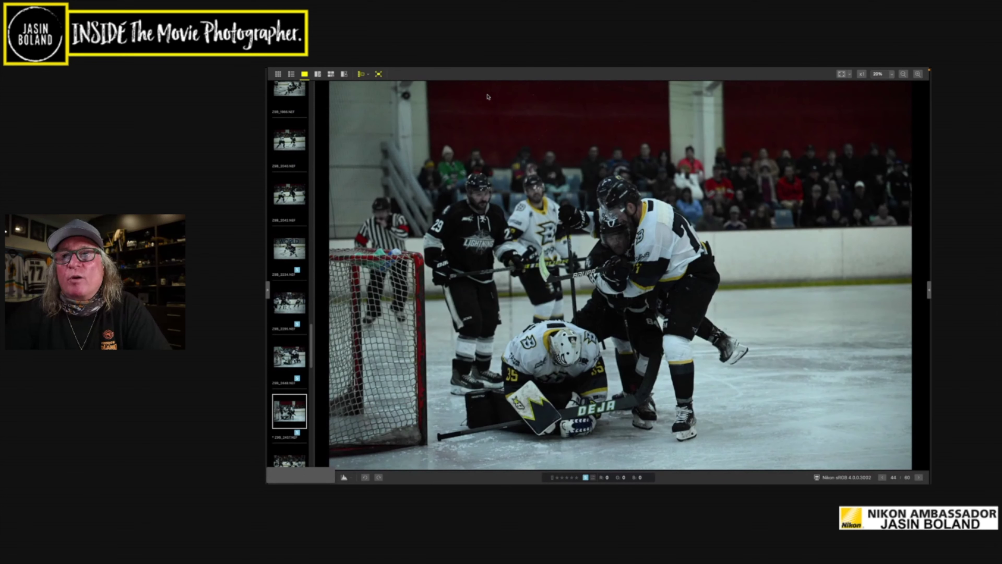
# Review photos 45 to 47 and apply the light-blue label 5 only to photo 46 of number 20 facing a defender
pyautogui.press('Right')
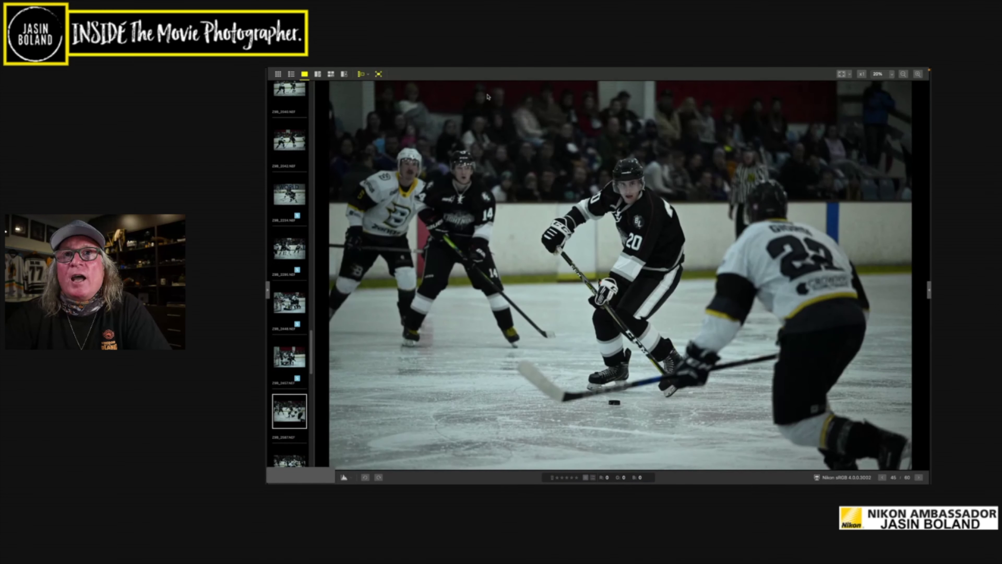
pyautogui.press('Right')
pyautogui.press('Right')
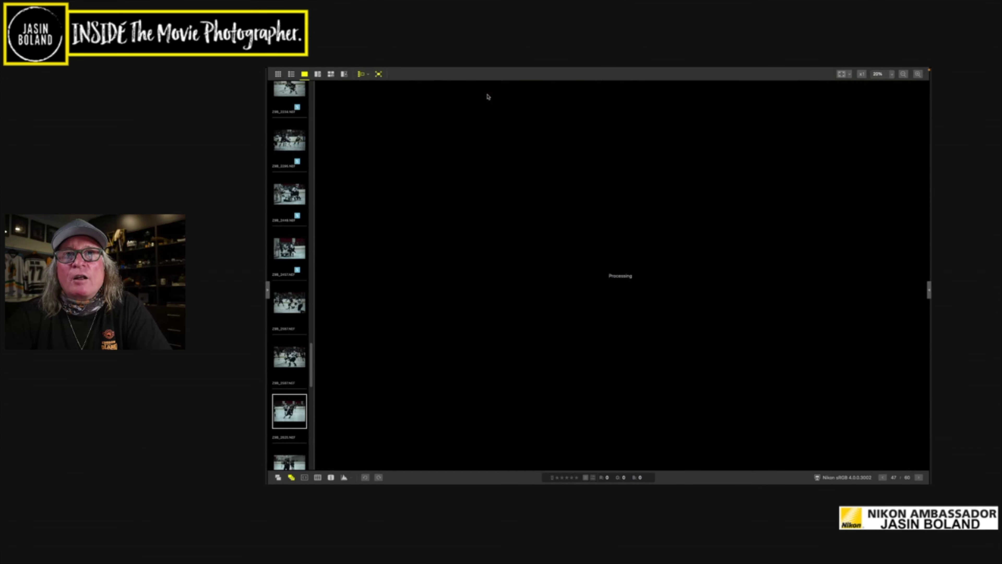
pyautogui.press('Right')
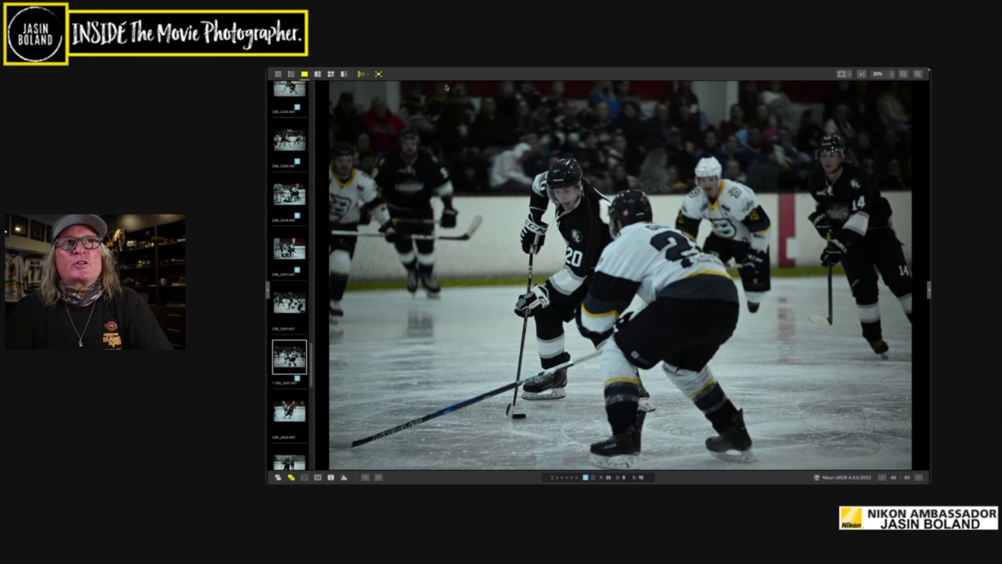
# Return to the thumbnail grid and filter the folder to show only photos with the light-blue label
pyautogui.click(278, 74)
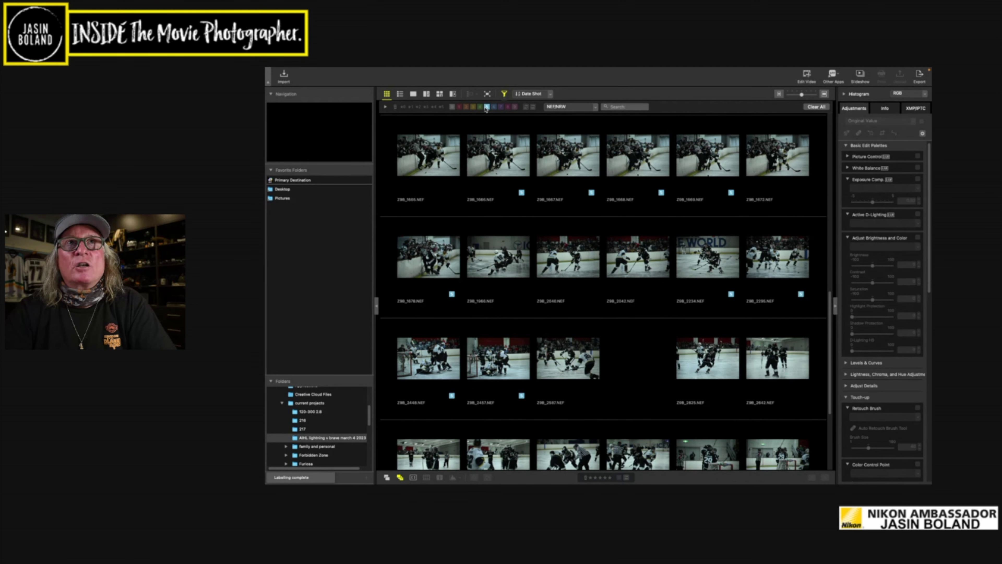
pyautogui.click(486, 106)
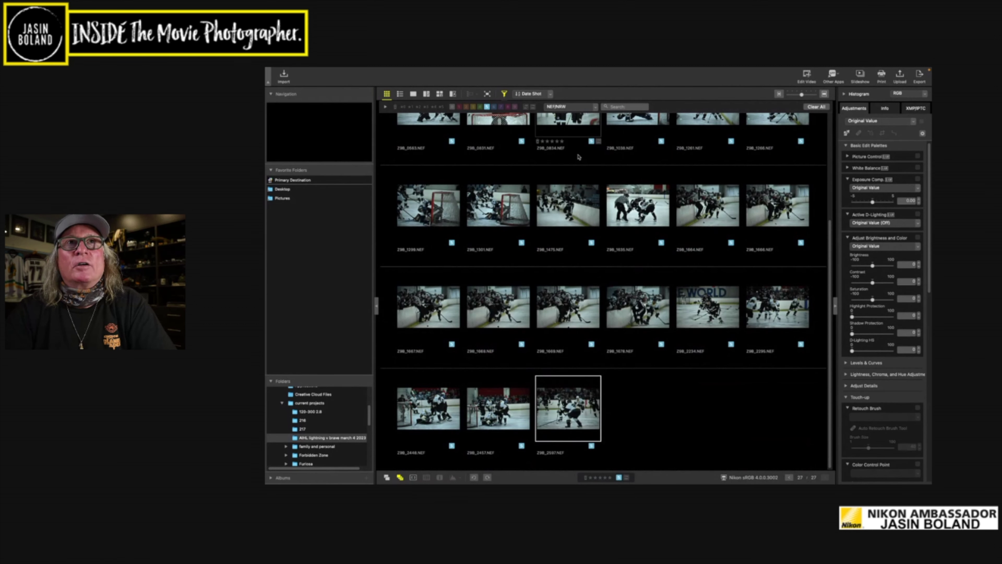
# Set the file-type filter to All Formats and review the other format options, keeping All Formats selected
pyautogui.click(593, 107)
pyautogui.click(594, 99)
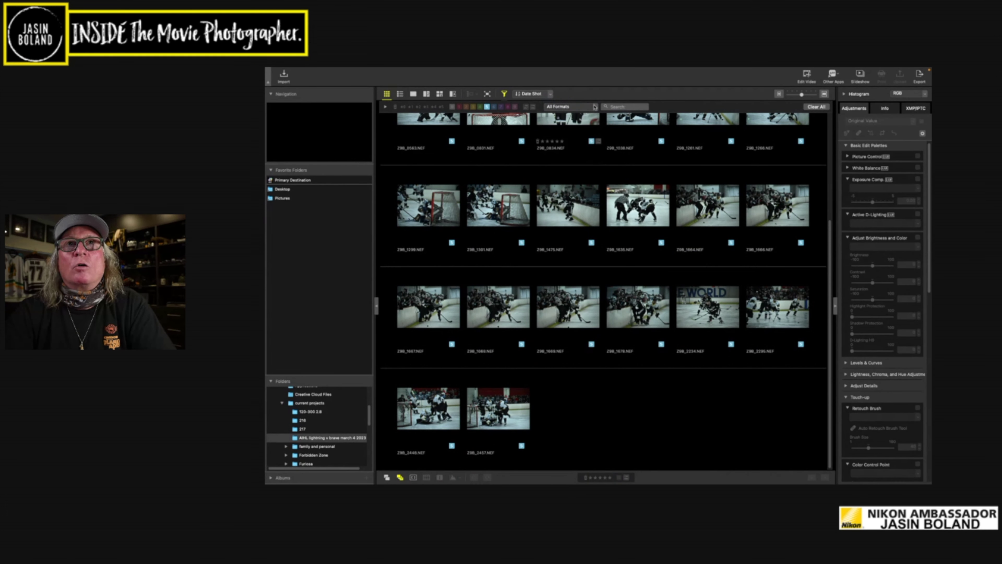
pyautogui.click(595, 108)
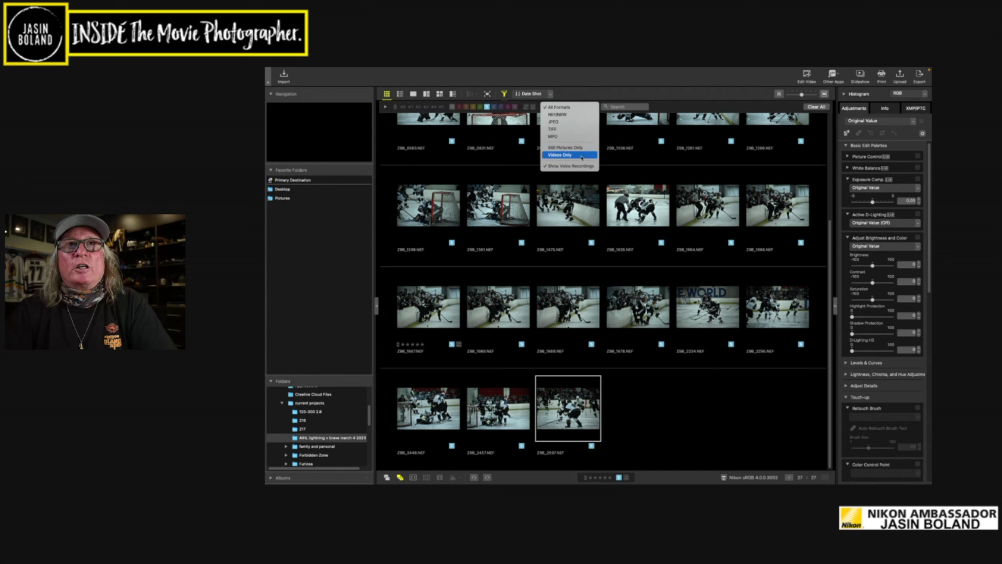
pyautogui.click(580, 108)
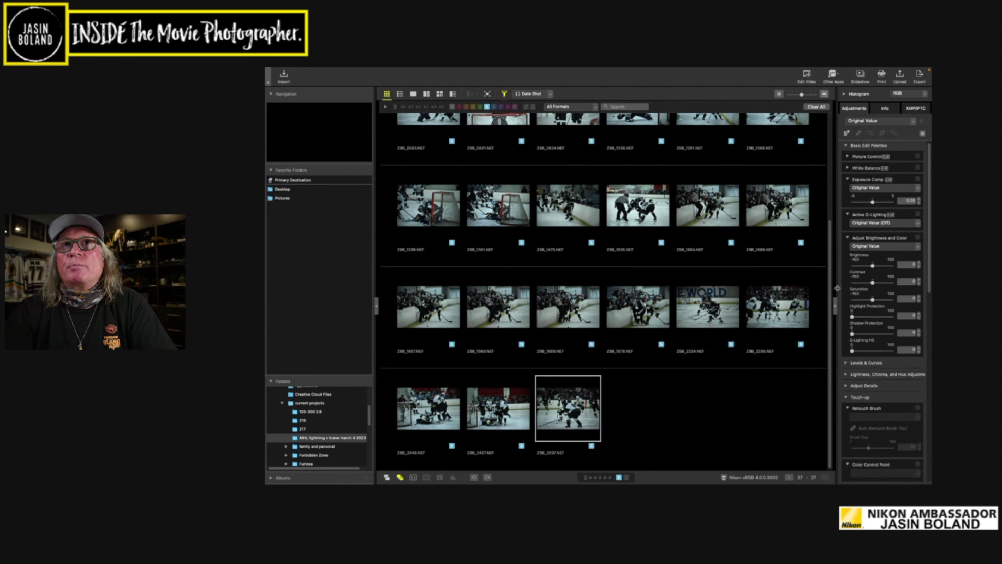
# Widen the adjustments area, set the file-type filter to NEF/NRW, and narrow the area again for six thumbnails per row
pyautogui.moveTo(837, 288); pyautogui.dragTo(673, 286)
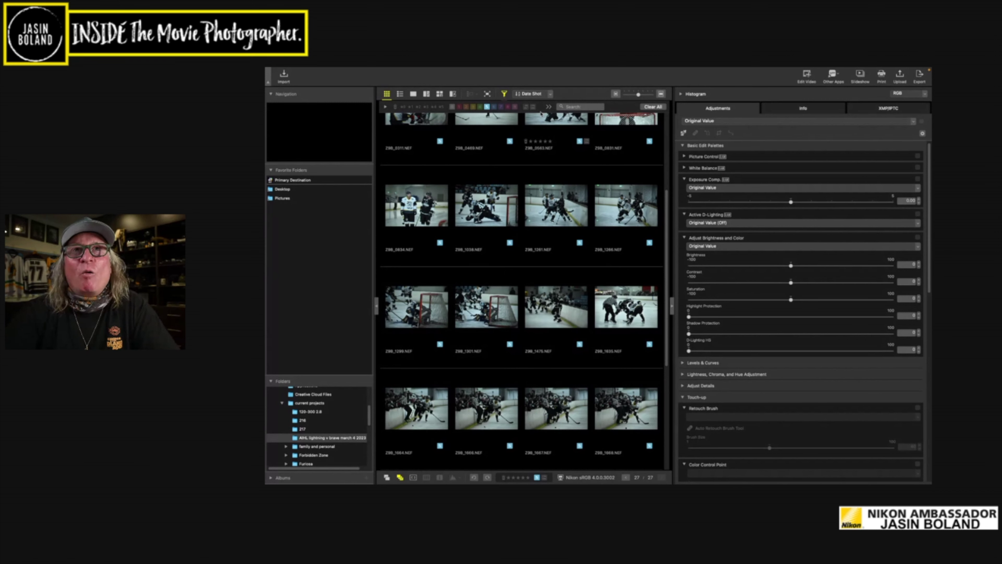
pyautogui.click(548, 106)
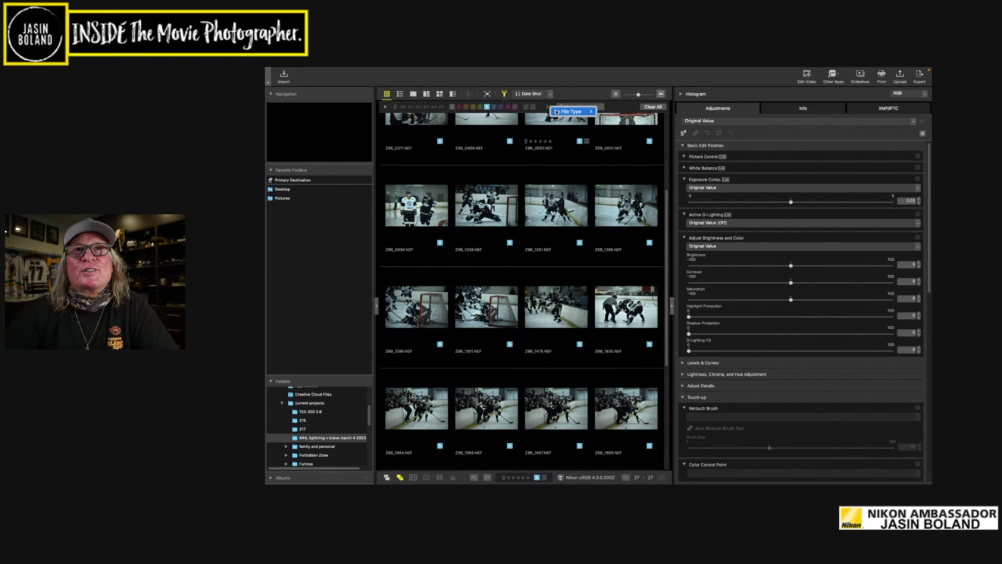
pyautogui.moveTo(560, 113)
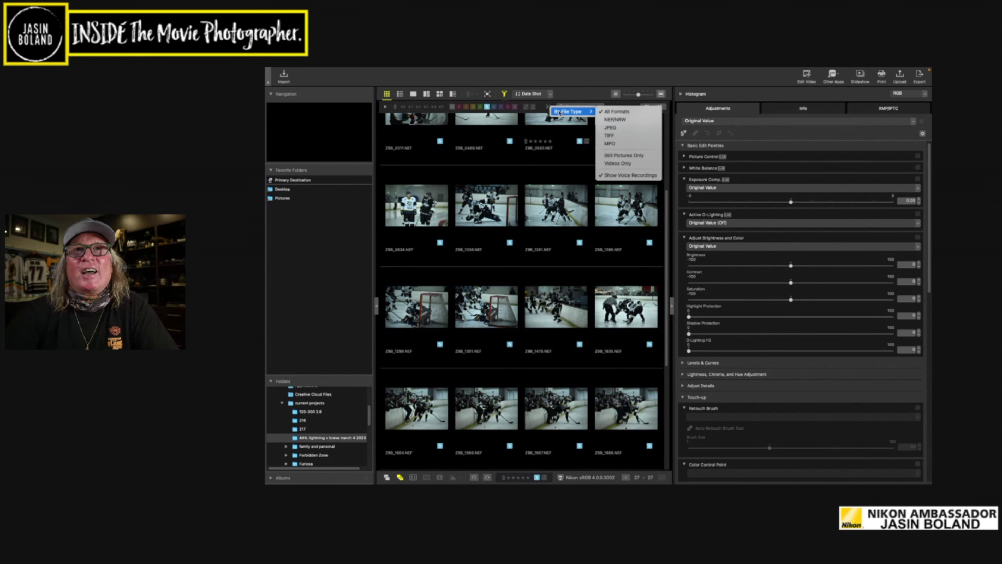
pyautogui.click(611, 120)
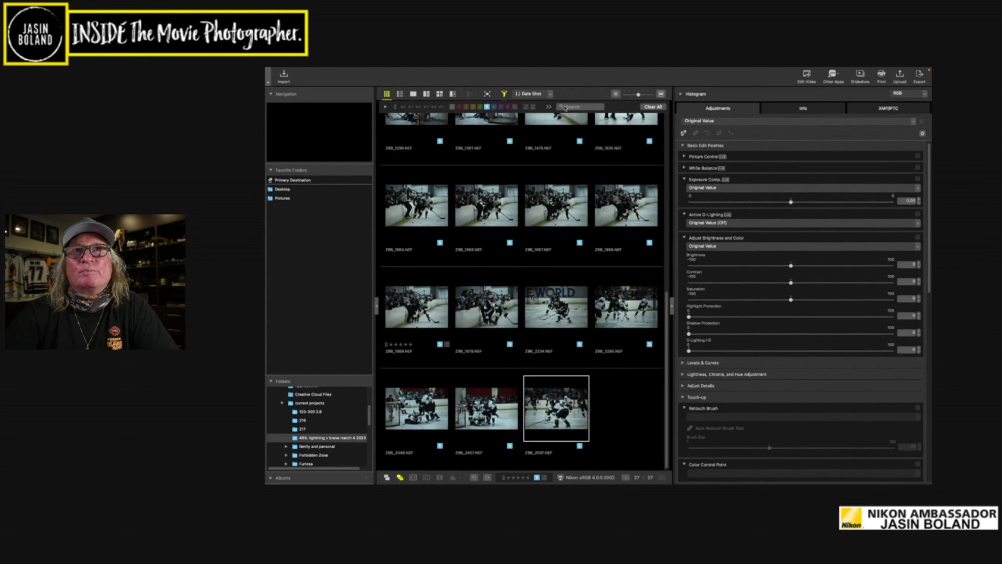
pyautogui.moveTo(673, 215); pyautogui.dragTo(810, 215)
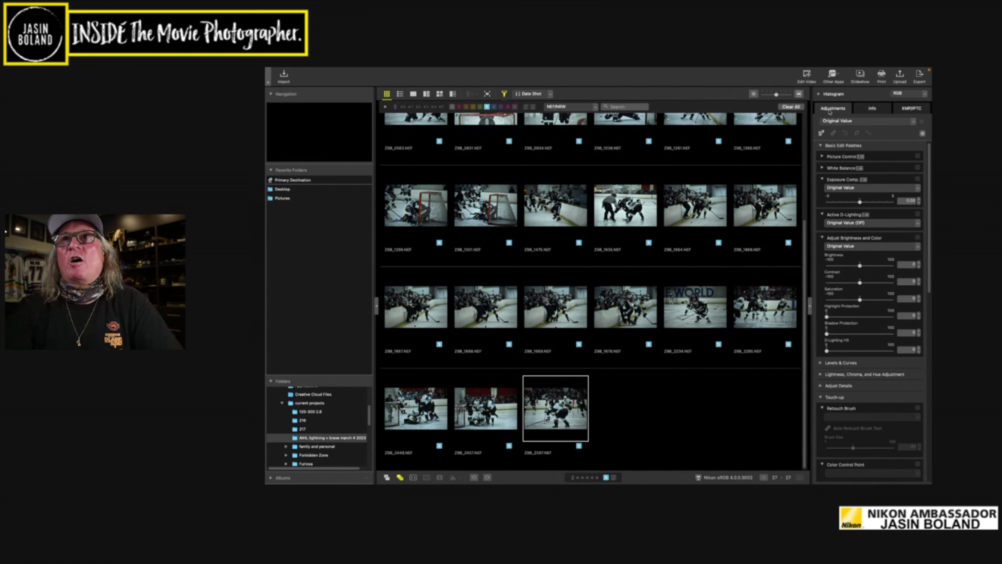
# Look over the selected photo's XMP/IPTC metadata and its file and camera information, then return to the adjustments
pyautogui.click(872, 108)
pyautogui.click(914, 110)
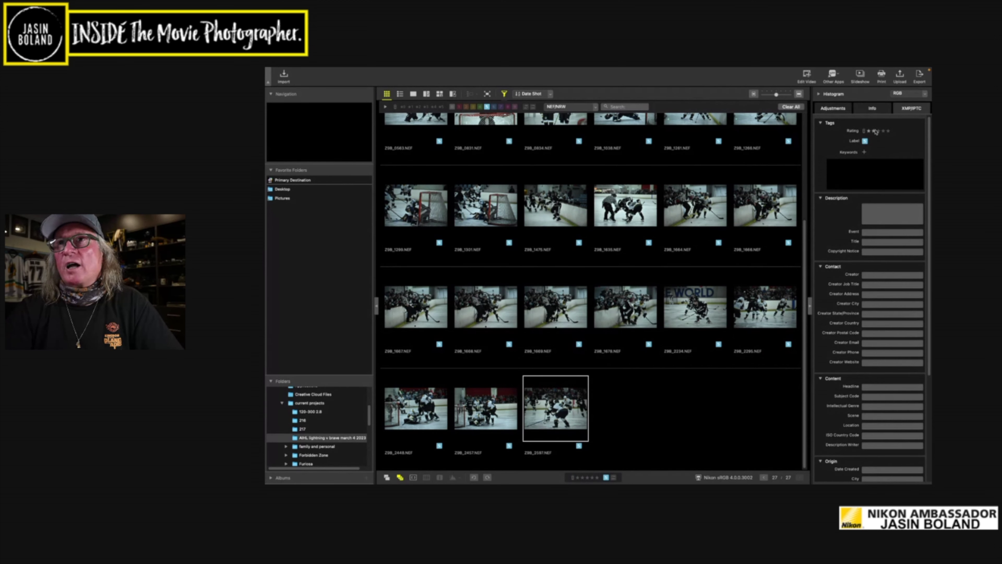
pyautogui.click(872, 109)
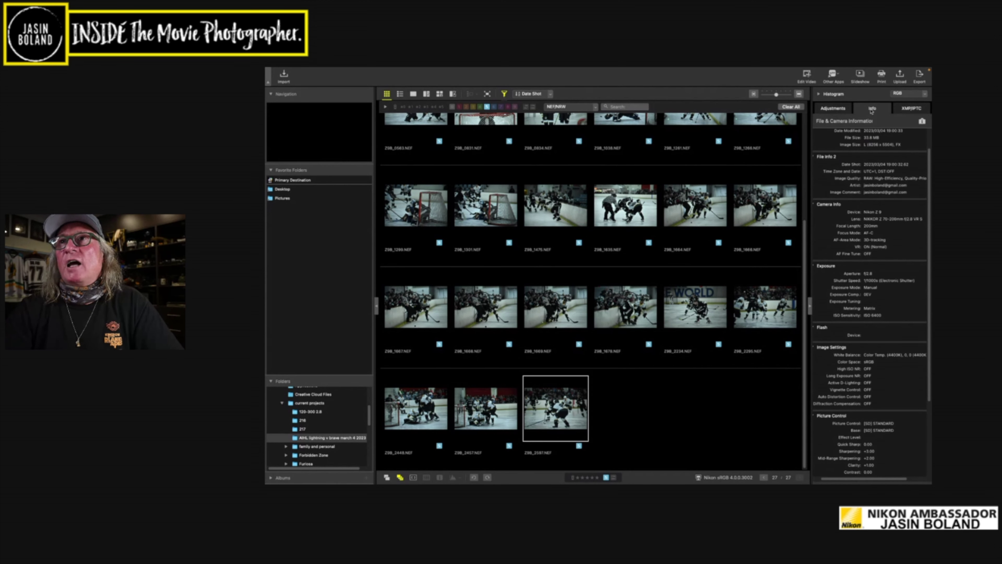
pyautogui.click(833, 109)
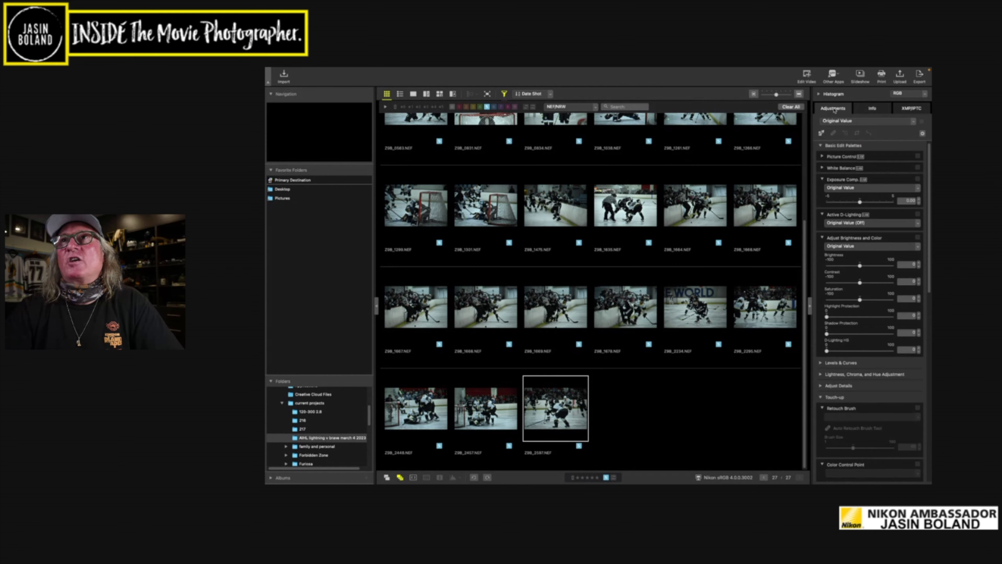
# Open the photo of the goalie drinking, add the blue label to the filter, and give the photo that label
pyautogui.scroll(3, 438, 172)
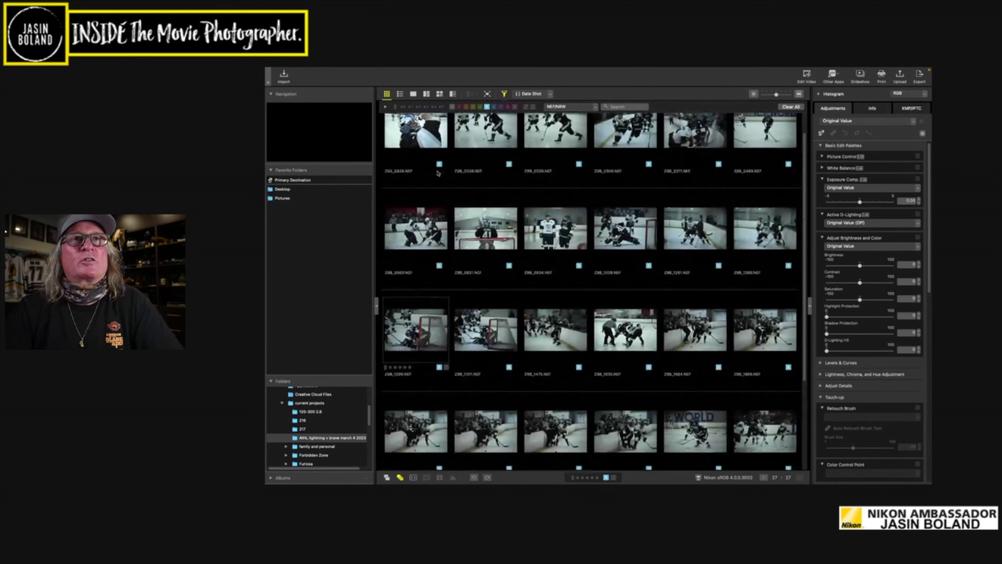
pyautogui.doubleClick(425, 151)
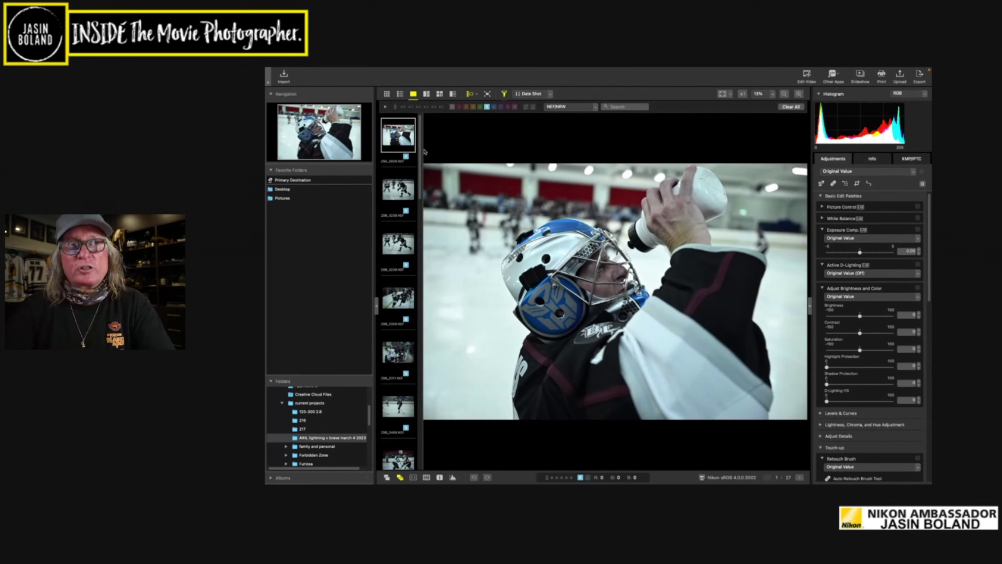
pyautogui.click(494, 107)
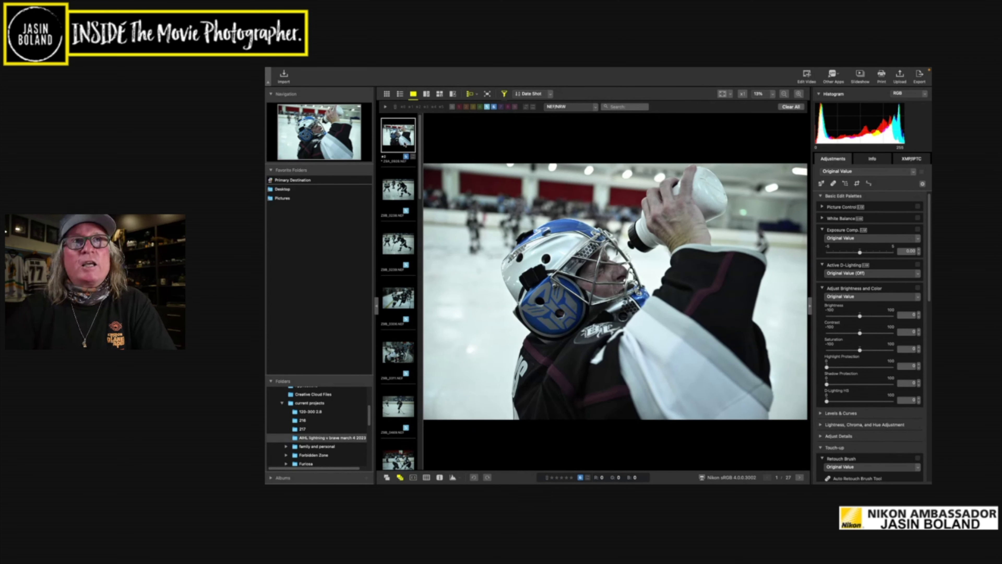
# Go through the next light-blue frames and give the blue label to the slap shot, the two-player race along the boards, and the number 4 board battle
pyautogui.press('Right')
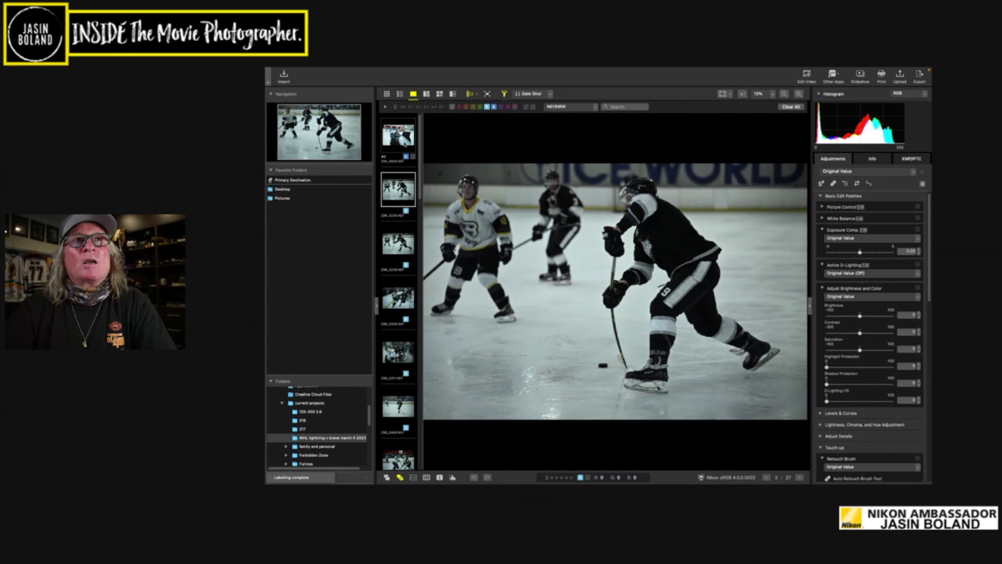
pyautogui.press('Right')
pyautogui.press('Left')
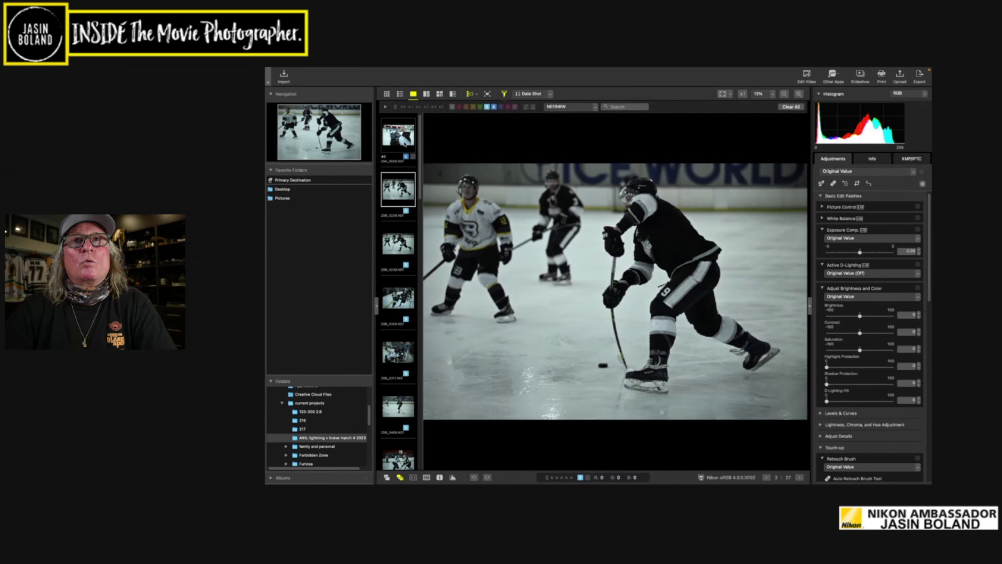
pyautogui.press('Right')
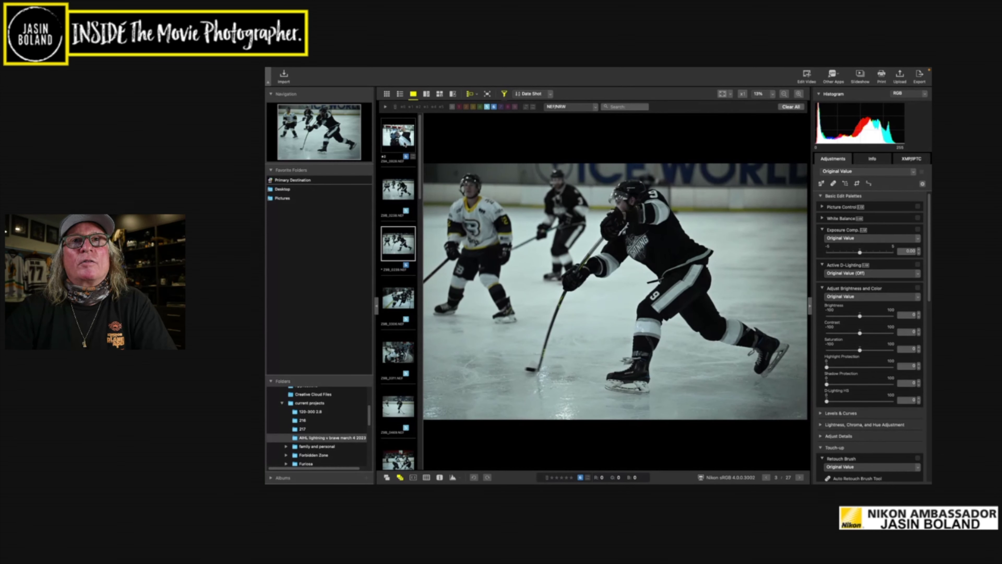
pyautogui.press('Right')
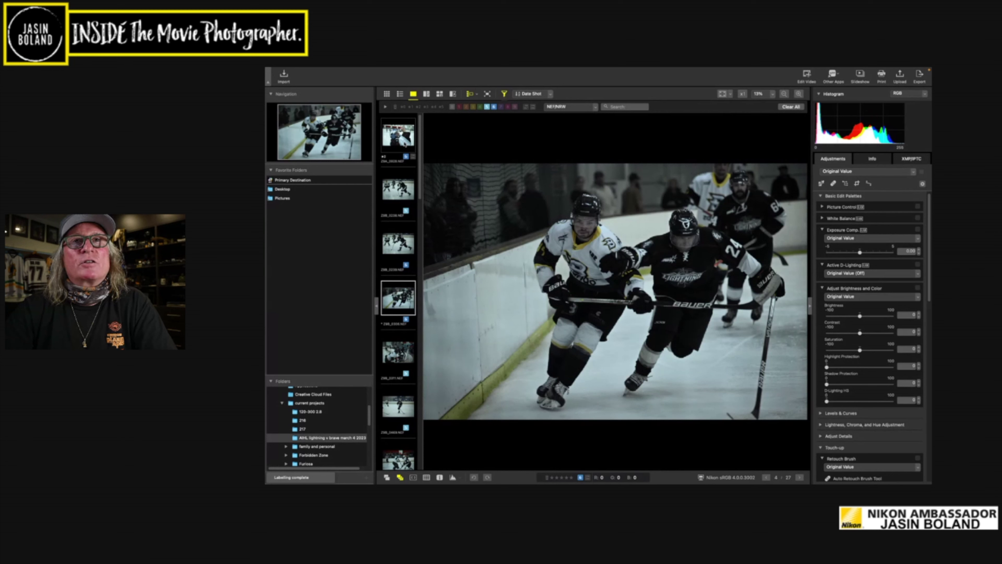
pyautogui.press('Right')
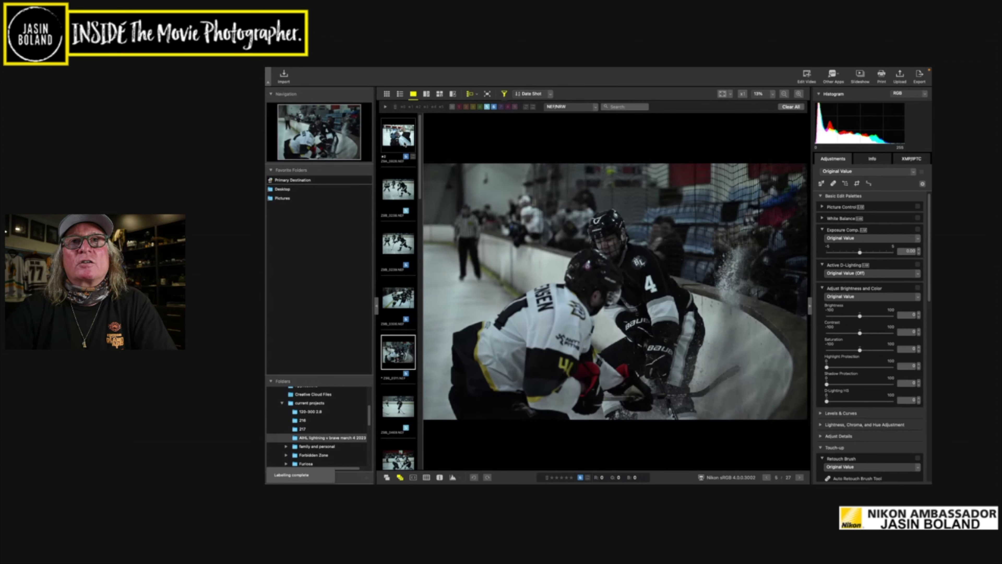
pyautogui.press('Right')
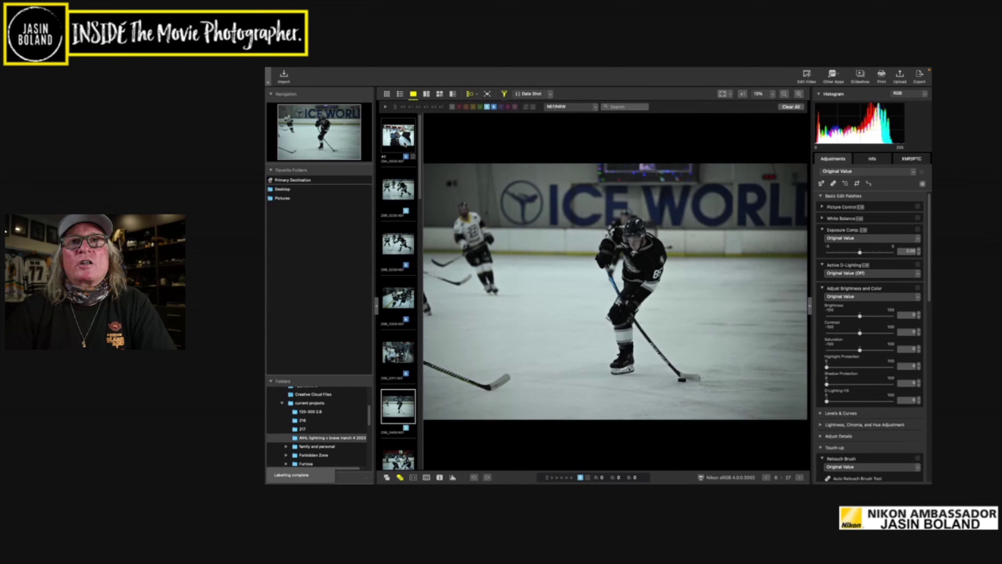
# Review the following frames and label blue the goalie number 41 seen from behind and the two opposing players standing together
pyautogui.press('Right')
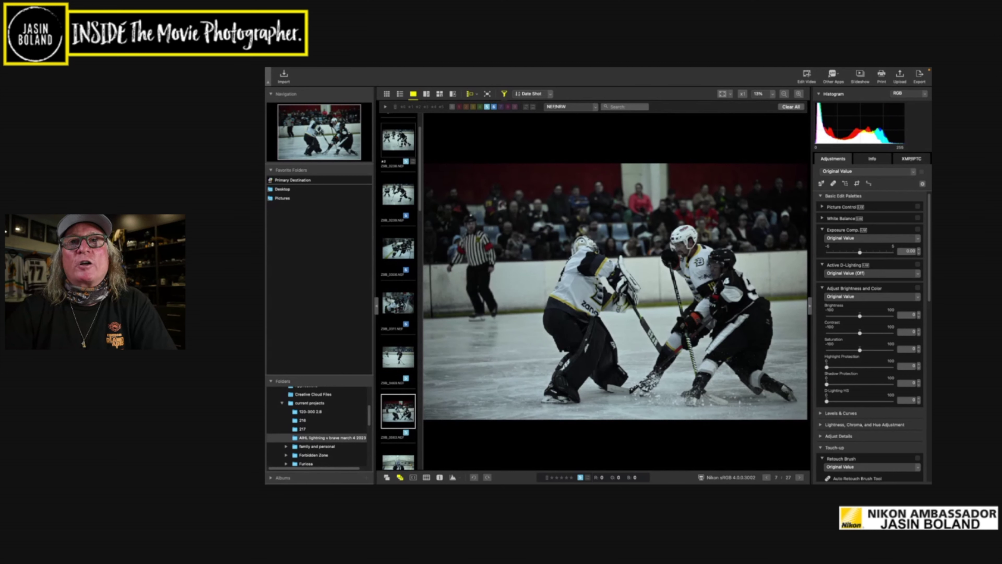
pyautogui.press('Right')
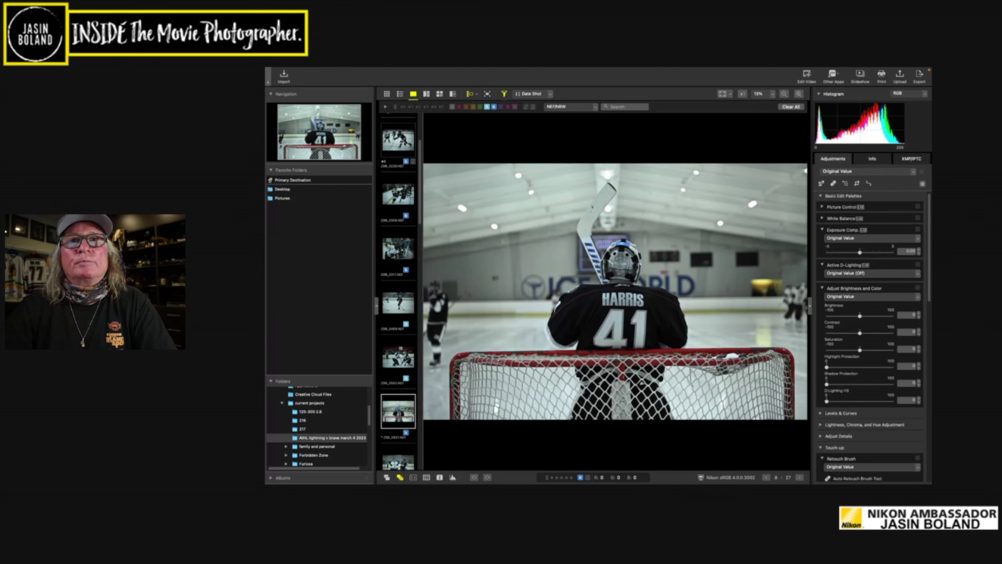
pyautogui.press('Right')
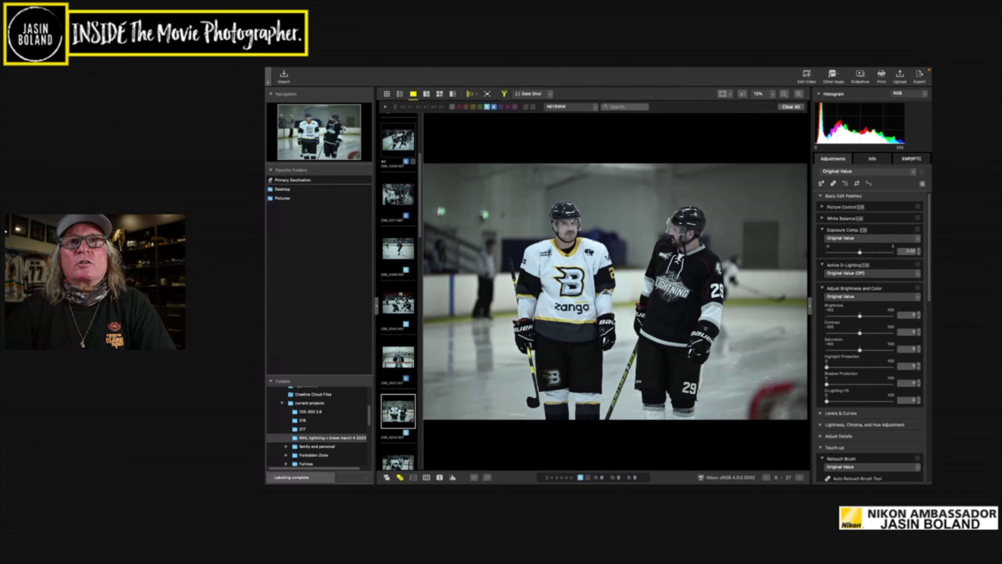
pyautogui.press('Right')
pyautogui.moveTo(902, 467)
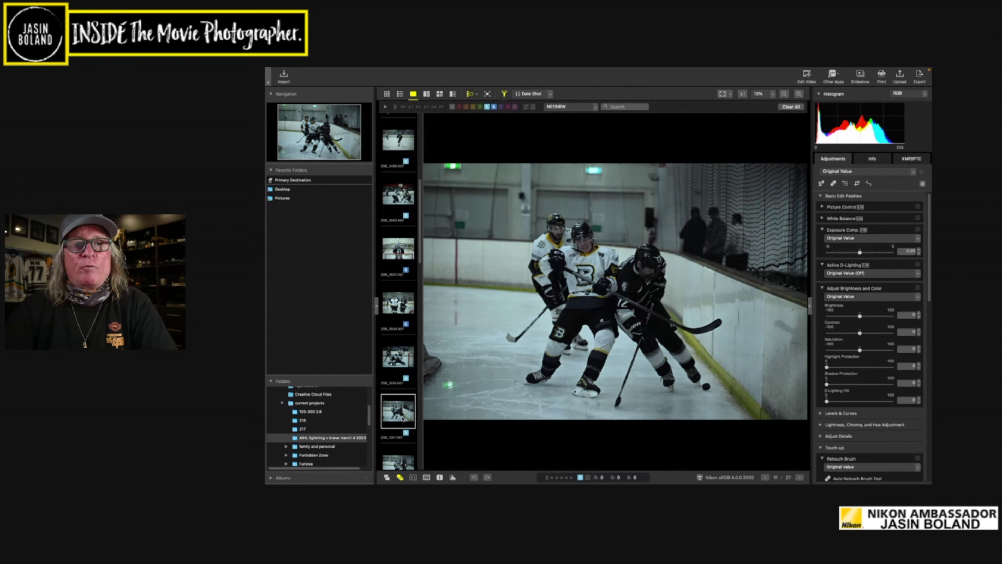
# Label the two goalmouth frames blue and review the next shots, up to the first frame of the collision beside the bench
pyautogui.press('Down')
pyautogui.press('Down')
pyautogui.press('Down')
pyautogui.press('6')
pyautogui.press('Down')
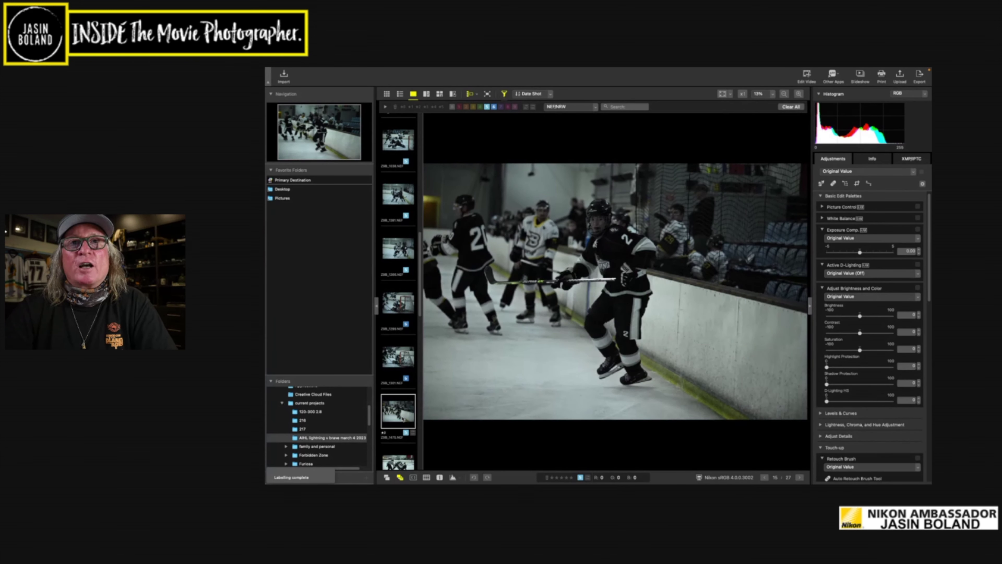
pyautogui.press('Down')
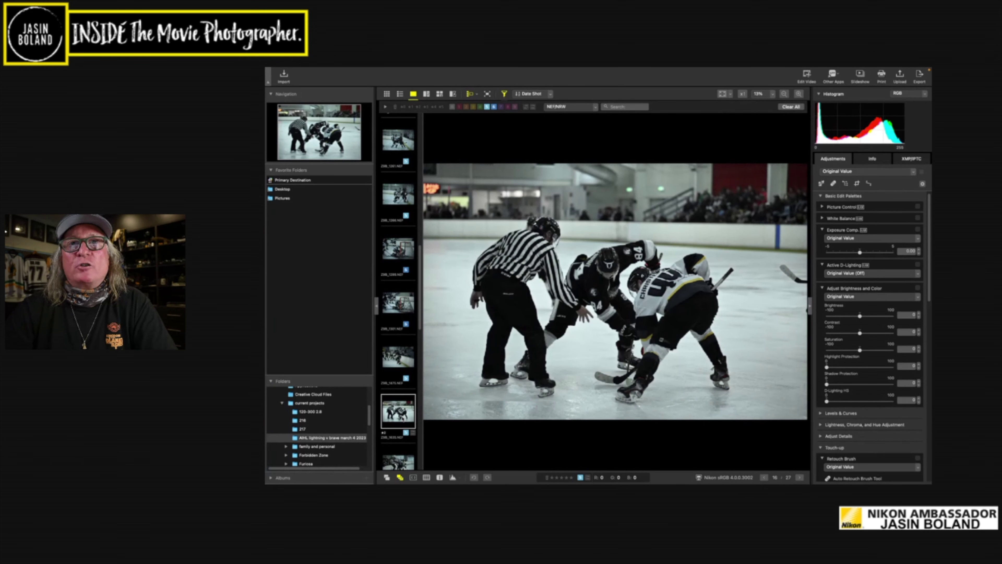
pyautogui.press('Down')
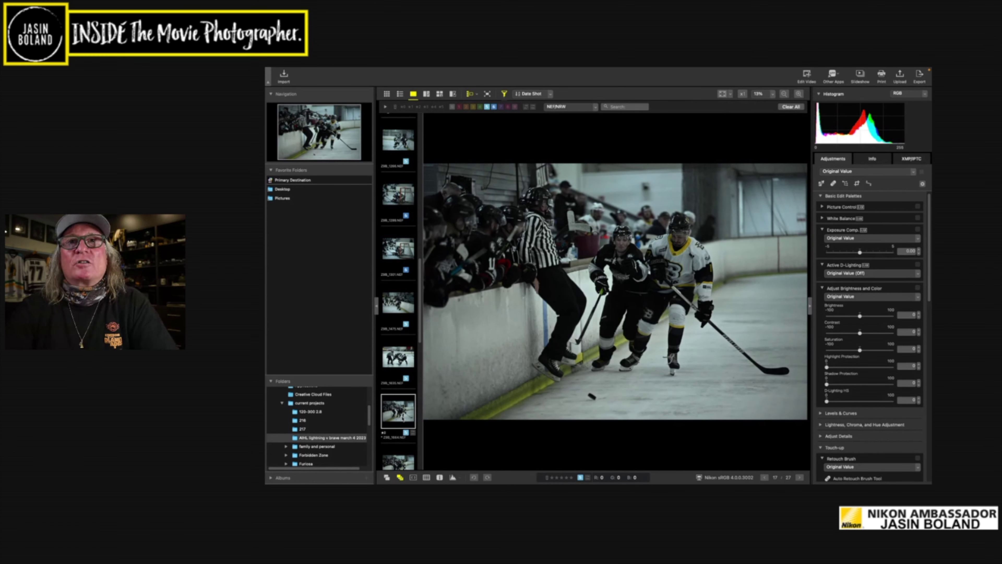
# Compare the burst of the collision beside the bench and give its last two frames the blue label
pyautogui.press('Down')
pyautogui.press('Down')
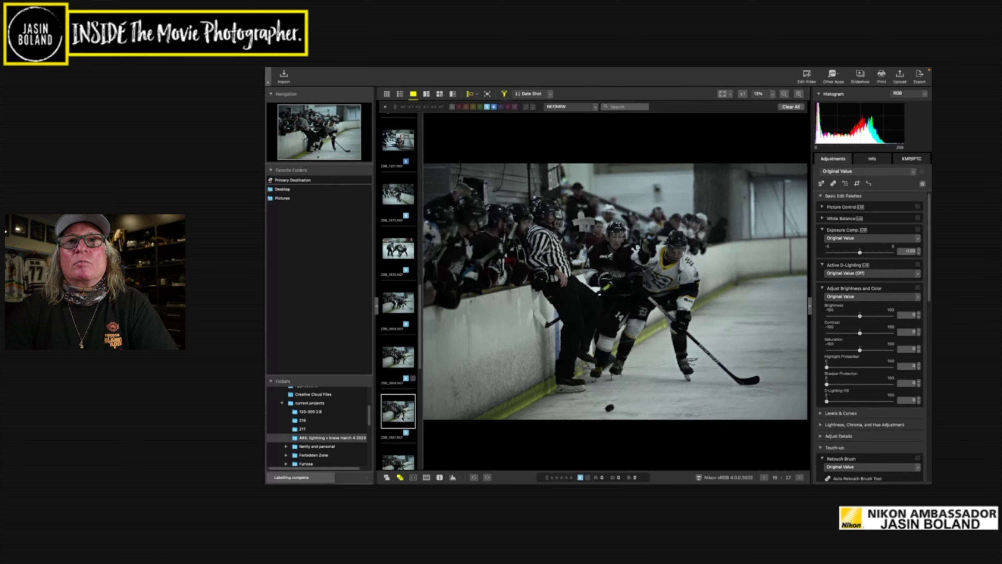
pyautogui.press('Down')
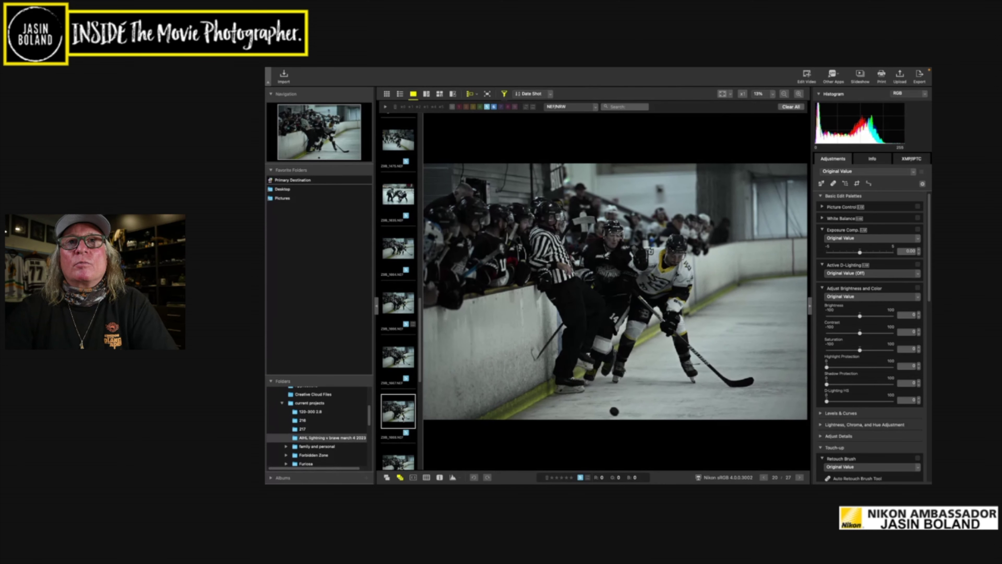
pyautogui.press('Down')
pyautogui.press('Down')
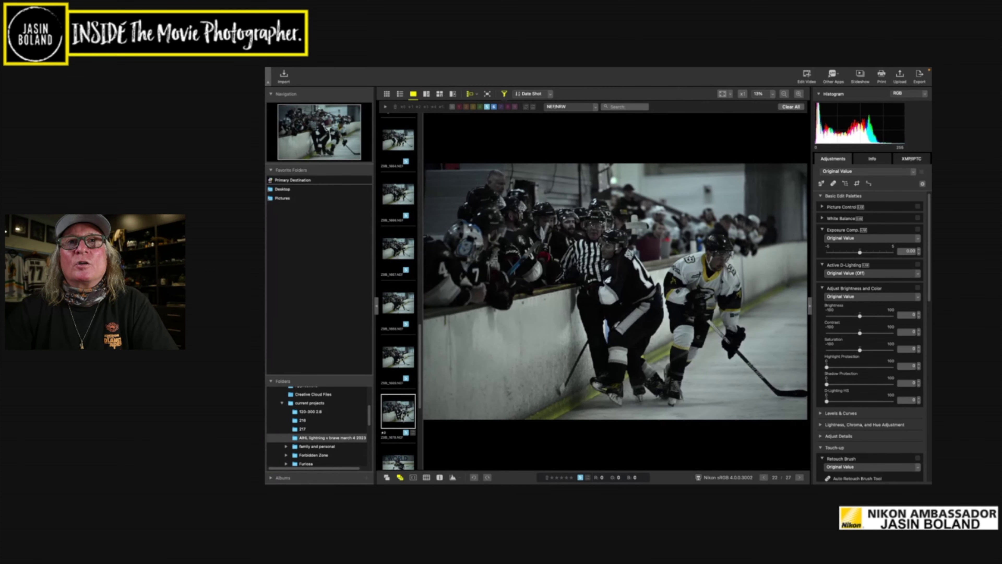
pyautogui.press('Up')
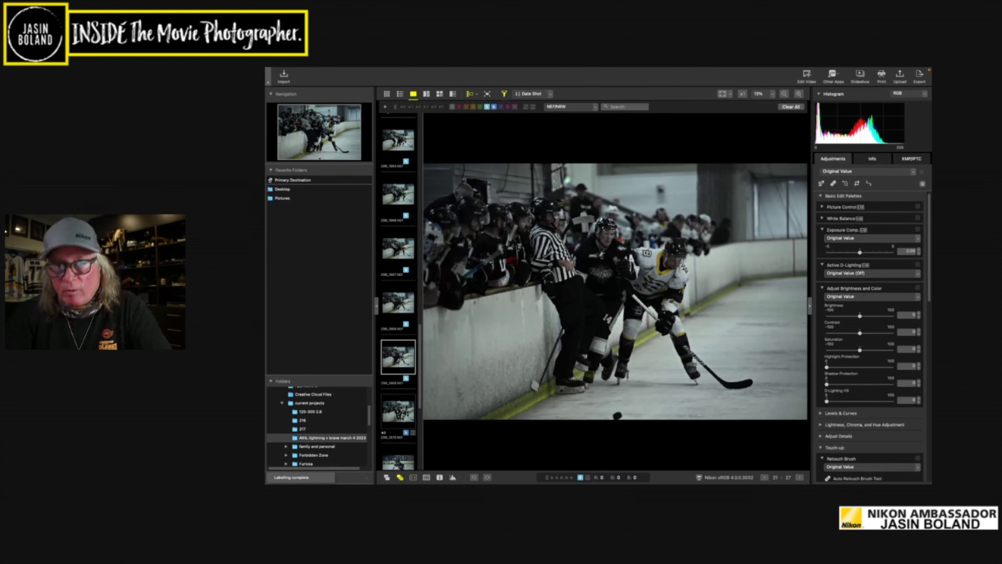
pyautogui.press('Down')
pyautogui.press('Down')
pyautogui.press('Down')
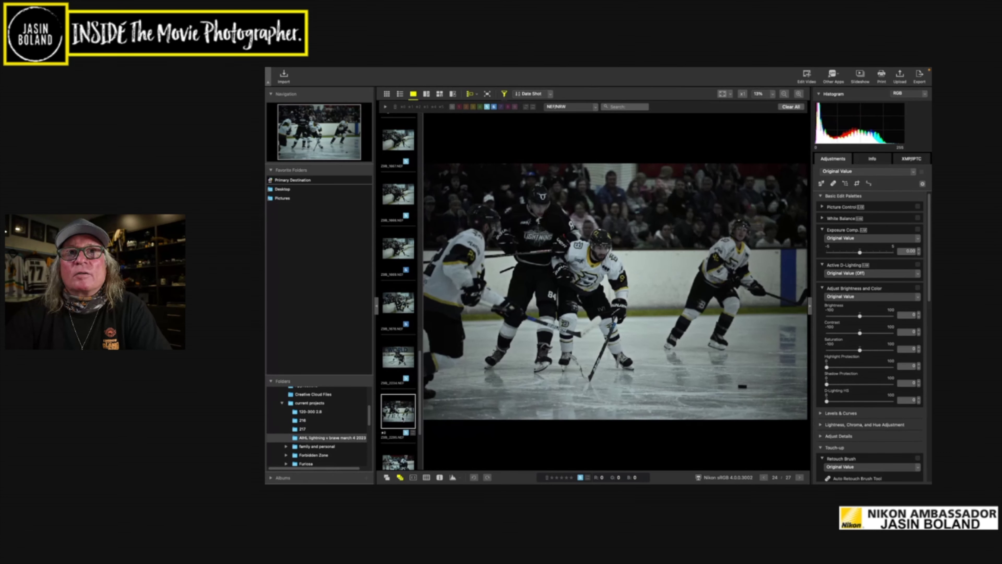
# Review the remaining frames to the end and label the final picks blue, including the goalmouth pile-up and the number 20 puck carrier
pyautogui.press('Down')
pyautogui.press('Down')
pyautogui.press('Down')
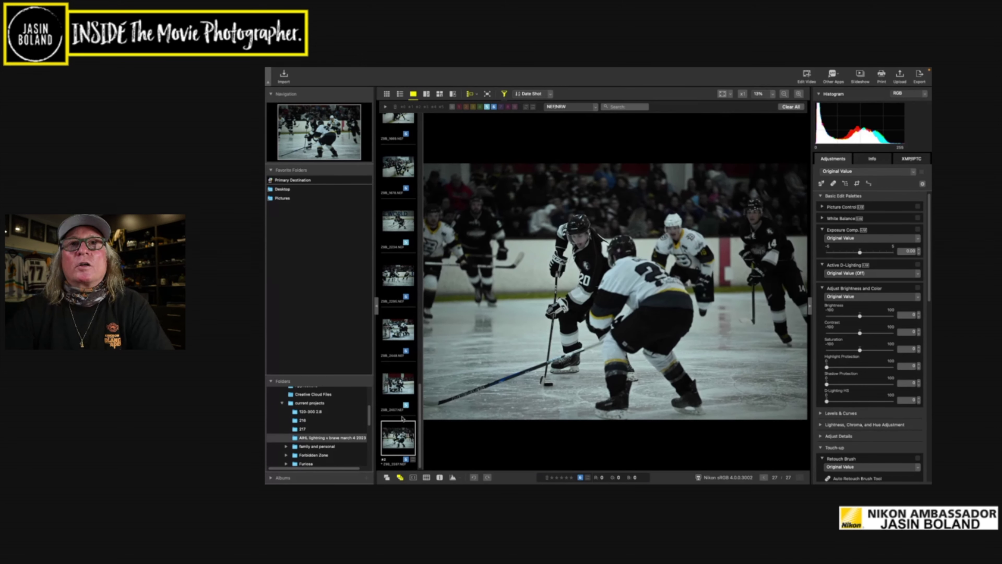
pyautogui.press('Up')
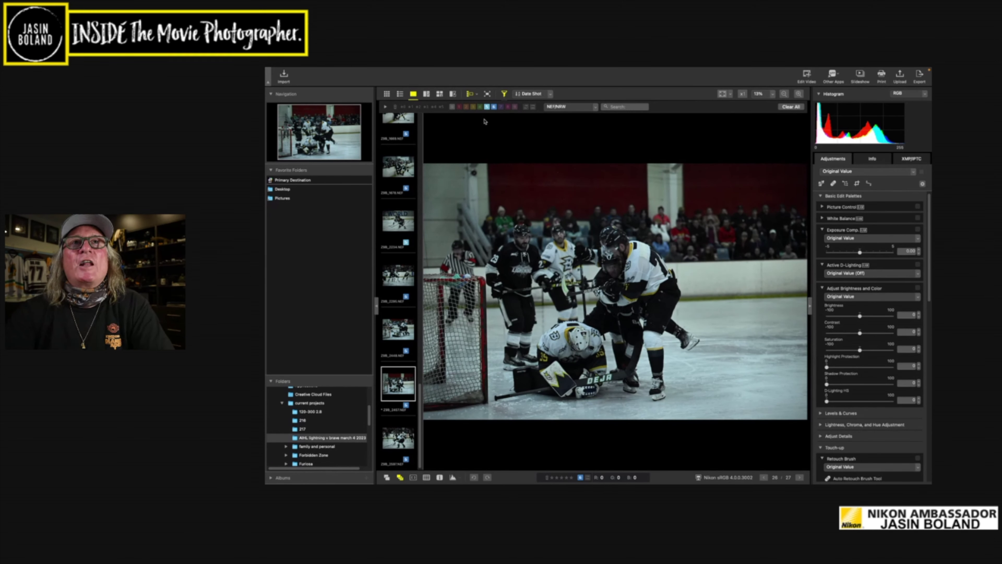
# Remove light blue from the label filter so only blue remains, and open the number 4 board battle photo from the thumbnail grid
pyautogui.click(487, 108)
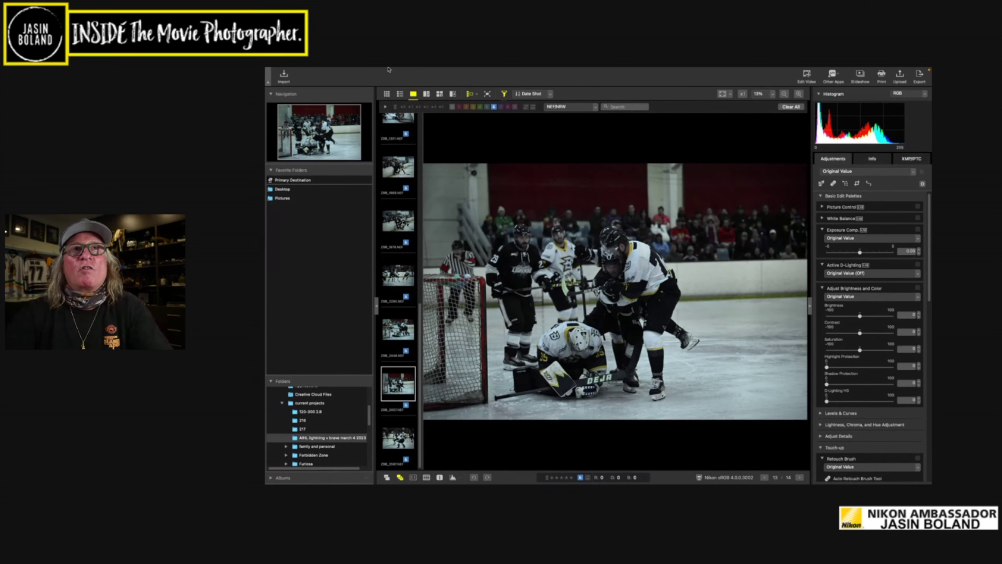
pyautogui.click(387, 93)
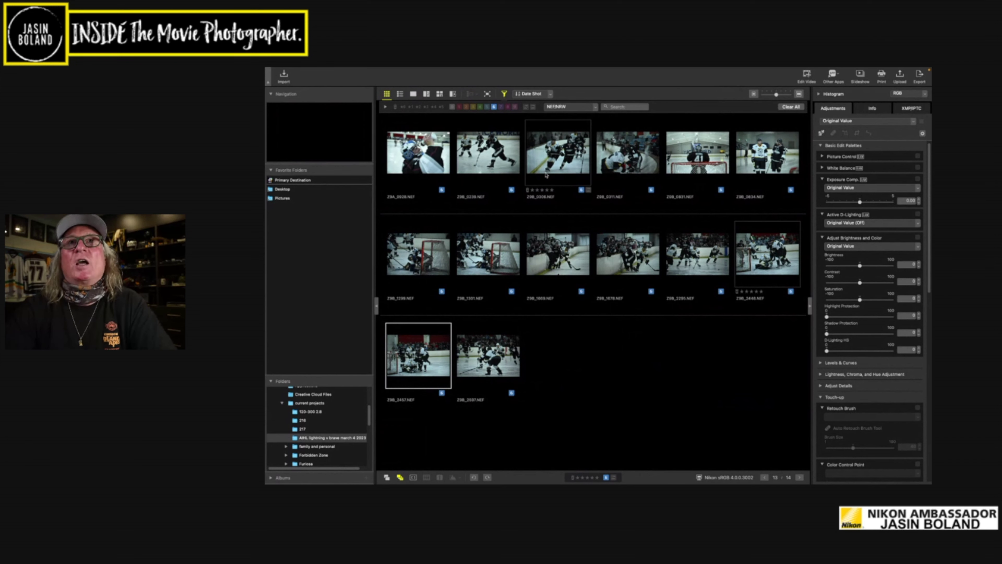
pyautogui.doubleClick(558, 153)
pyautogui.press('Right')
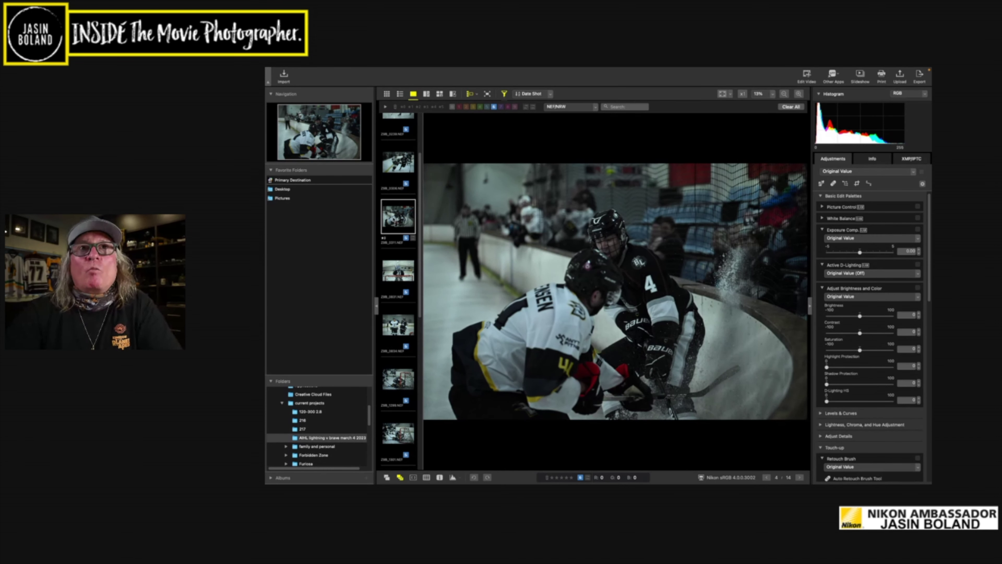
pyautogui.doubleClick(393, 220)
pyautogui.doubleClick(566, 152)
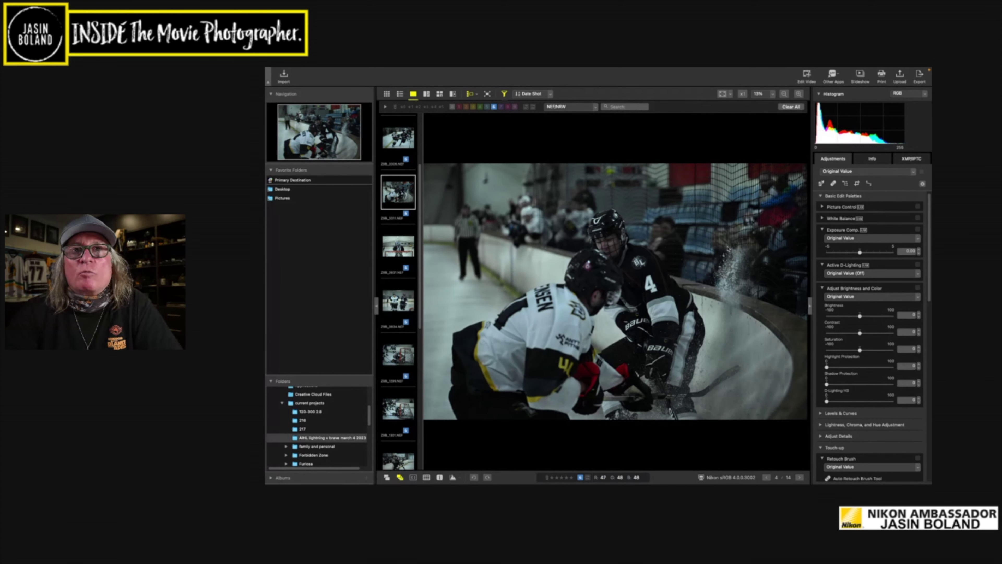
# Straighten the number 4 board battle photo by 0.7 and frame a free crop that trims its two sides and the top around both players
pyautogui.click(870, 184)
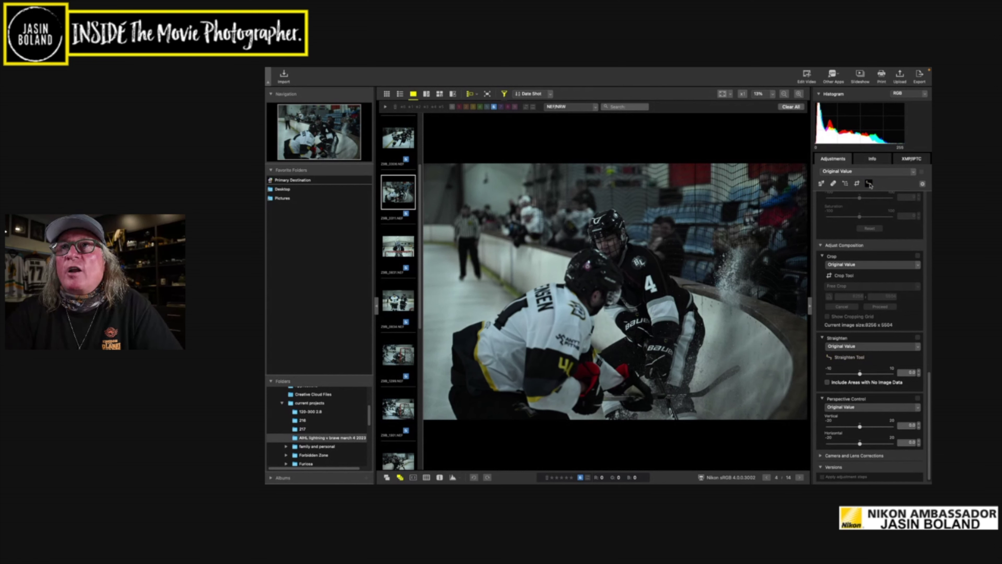
pyautogui.moveTo(860, 373); pyautogui.dragTo(862, 377)
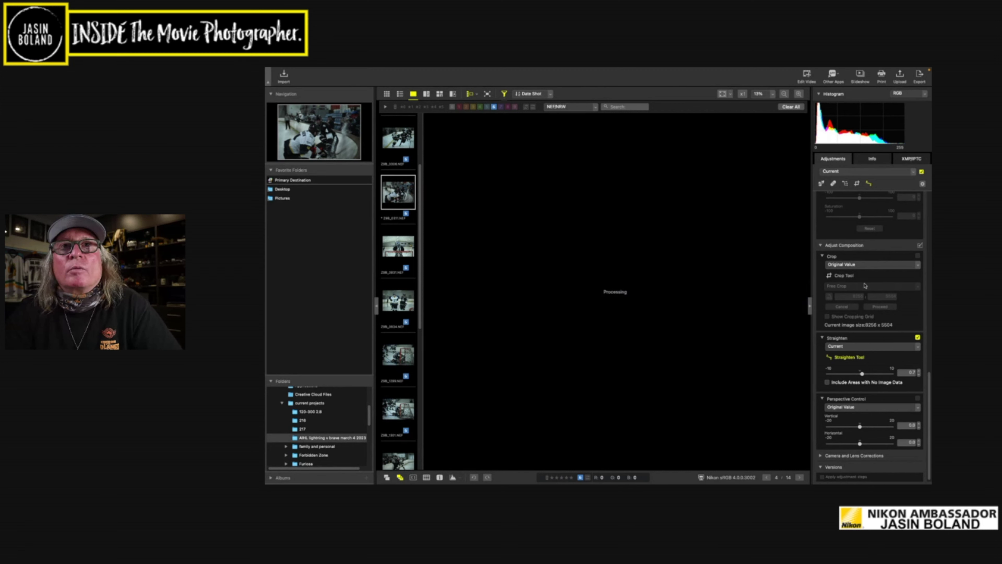
pyautogui.click(857, 183)
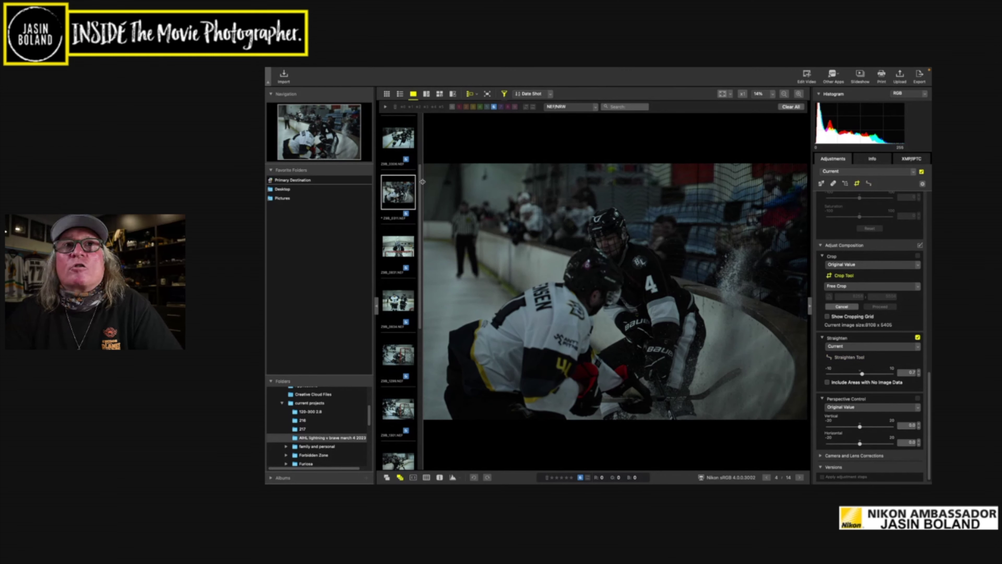
pyautogui.moveTo(447, 176); pyautogui.dragTo(652, 369)
pyautogui.moveTo(741, 391); pyautogui.dragTo(774, 430)
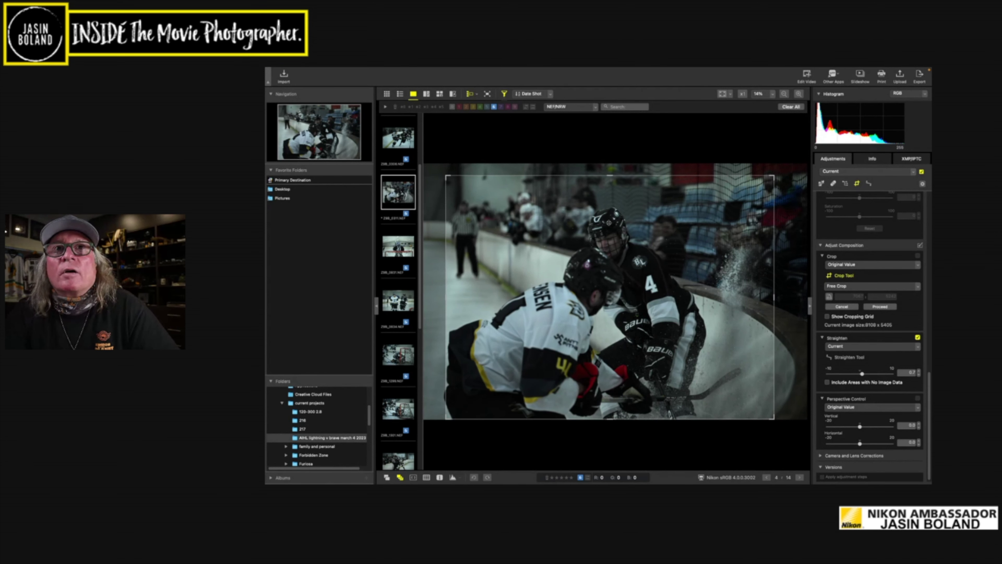
pyautogui.moveTo(611, 176); pyautogui.dragTo(611, 188)
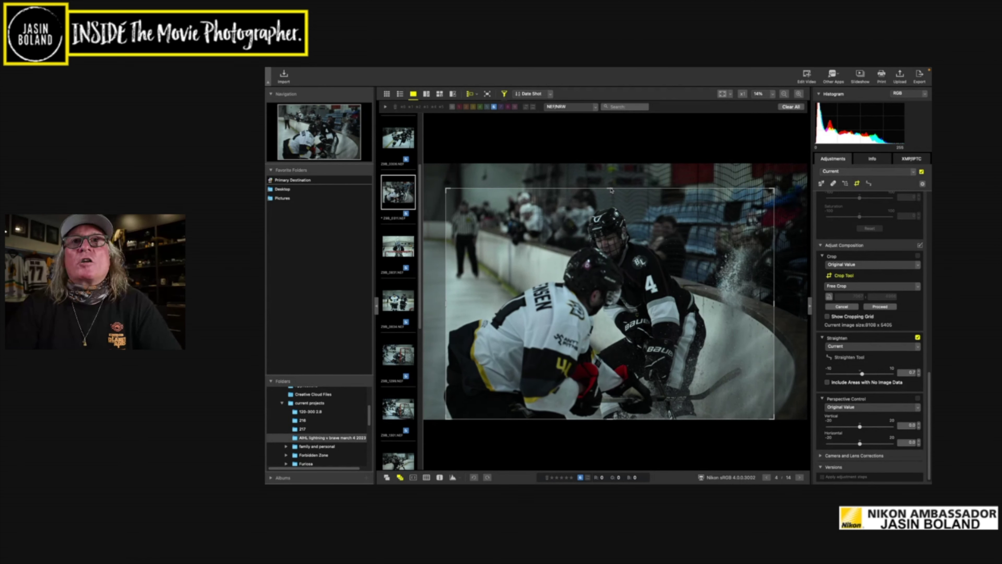
# Straighten the number 41 goalie photo by 0.3 and frame a free crop that trims its two sides and a sliver of the top
pyautogui.press('Right')
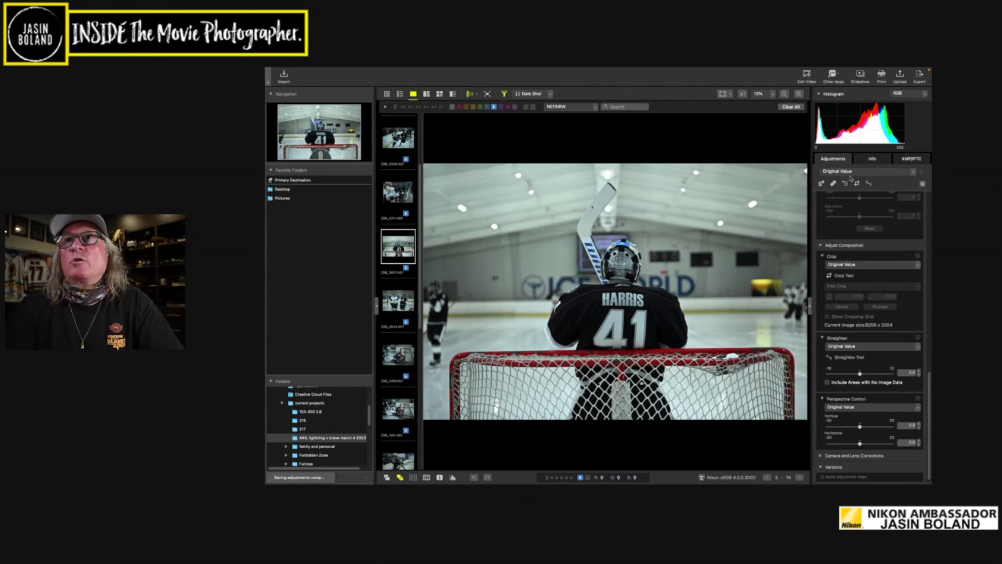
pyautogui.click(868, 185)
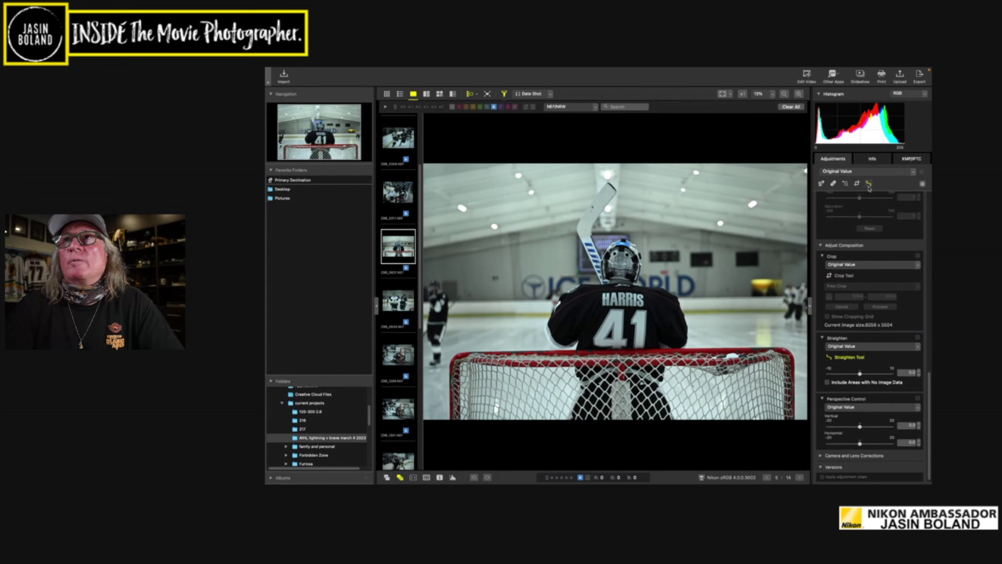
pyautogui.moveTo(861, 377); pyautogui.dragTo(861, 377)
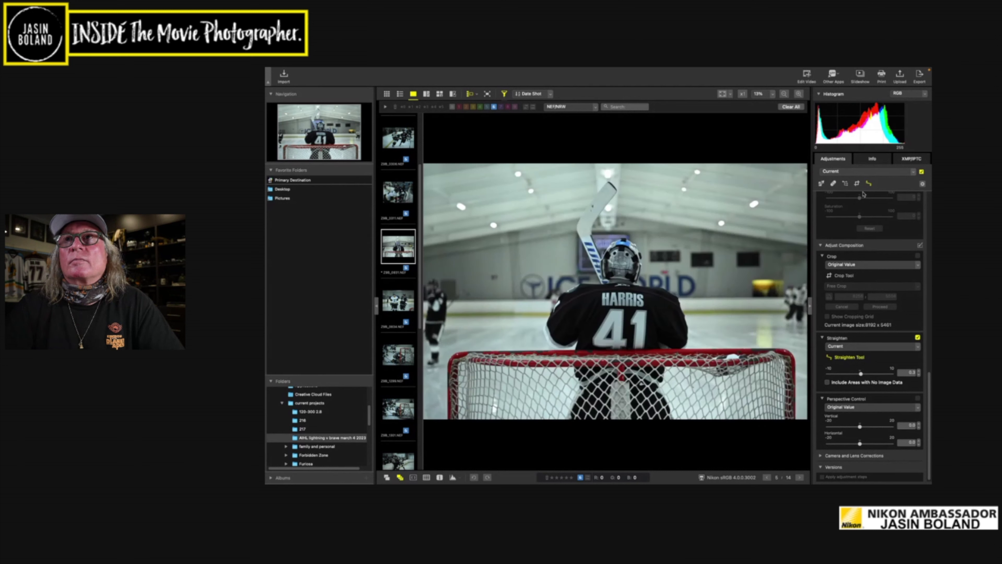
pyautogui.click(857, 183)
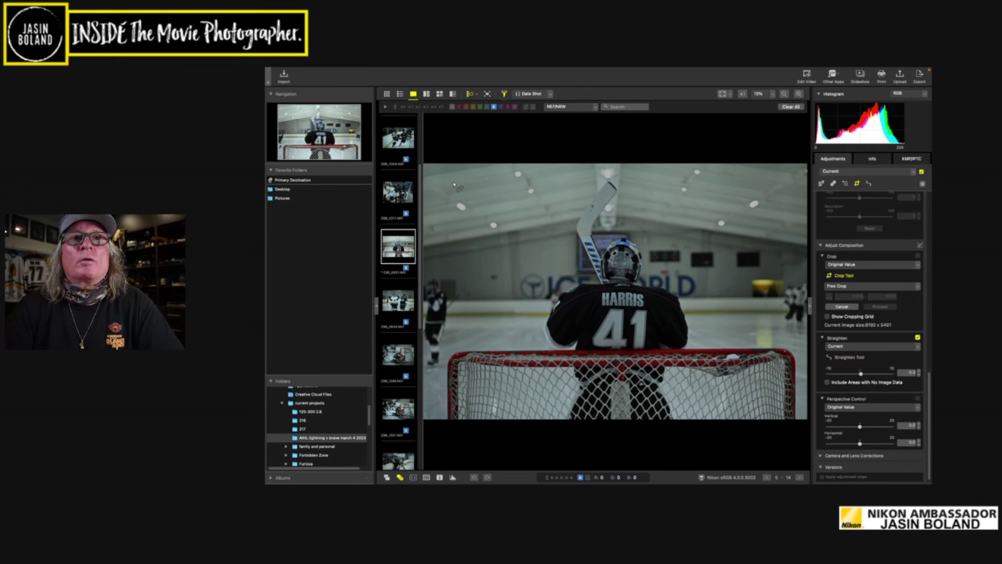
pyautogui.moveTo(468, 183); pyautogui.dragTo(781, 440)
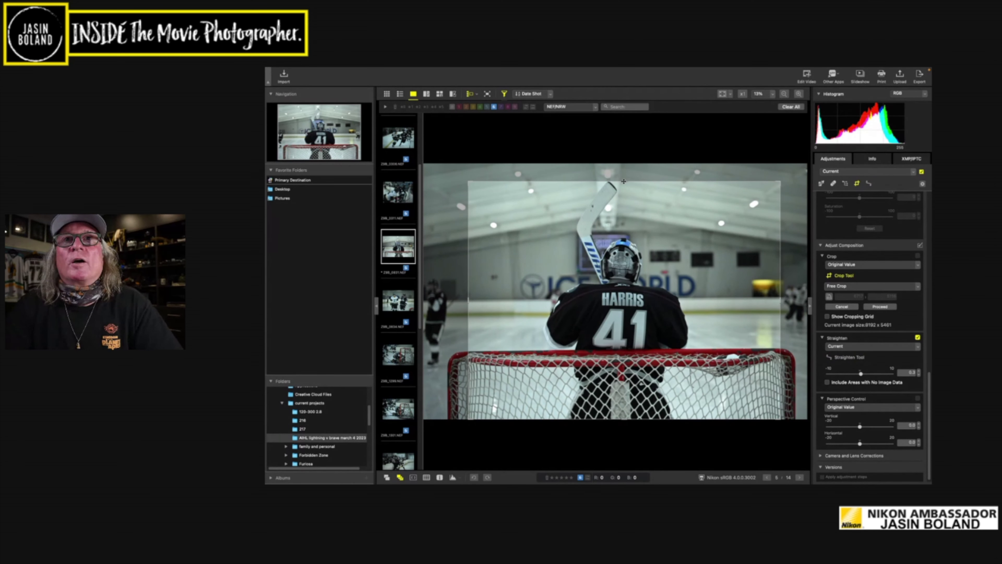
pyautogui.moveTo(624, 182); pyautogui.dragTo(621, 170)
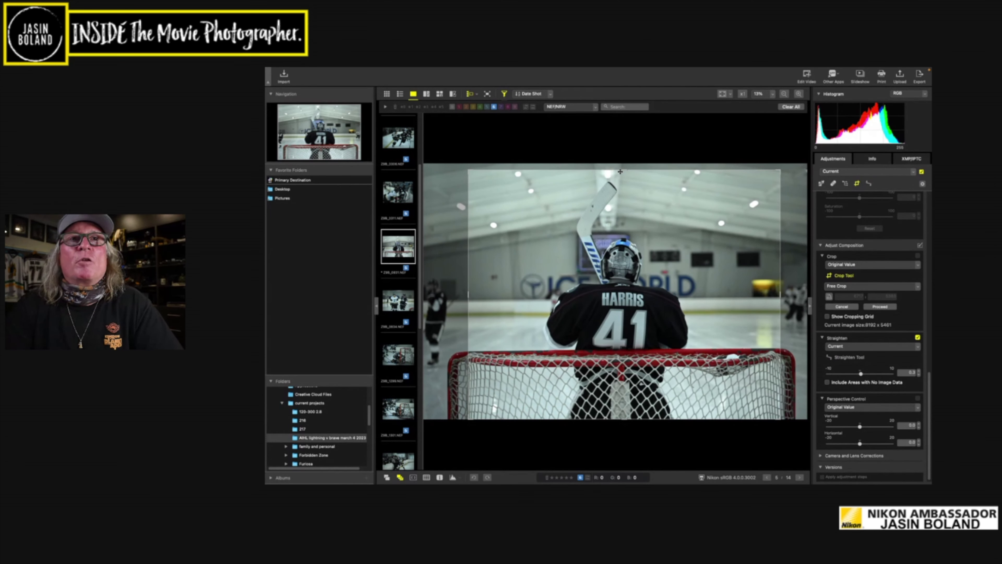
pyautogui.moveTo(468, 294); pyautogui.dragTo(461, 296)
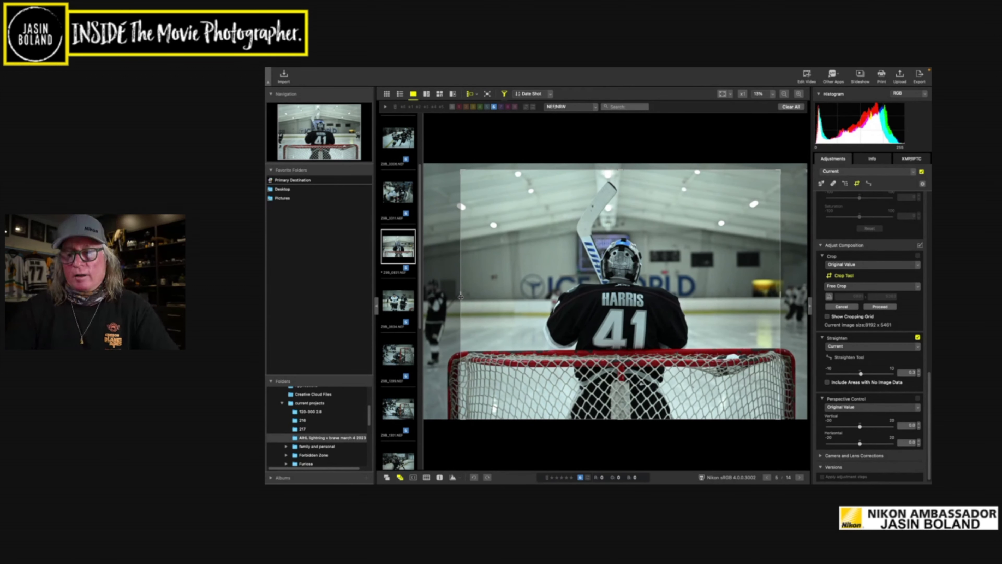
# Return to the number 4 board battle photo and set its exposure compensation to +1/2 EV
pyautogui.press('Left')
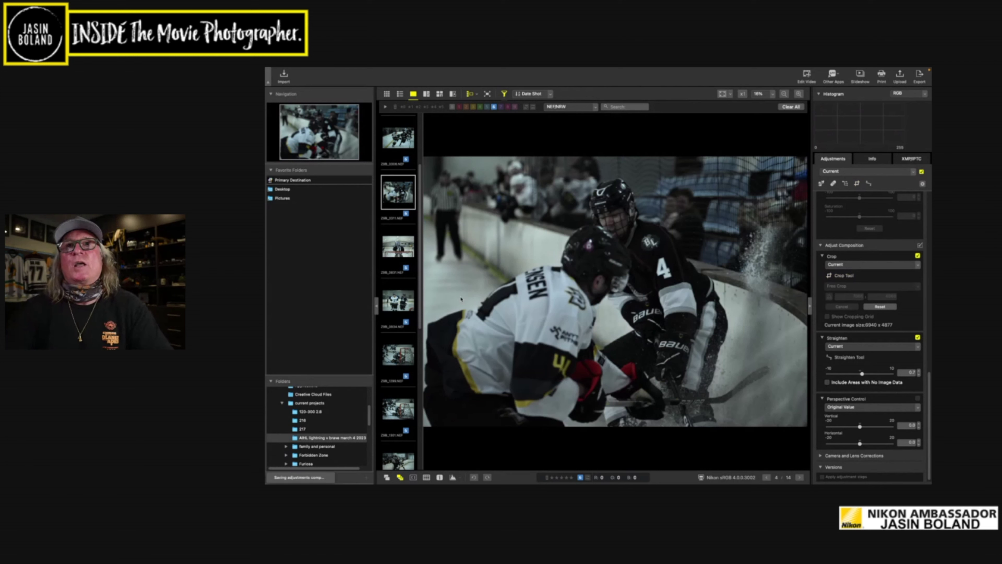
pyautogui.scroll(10, 863, 242)
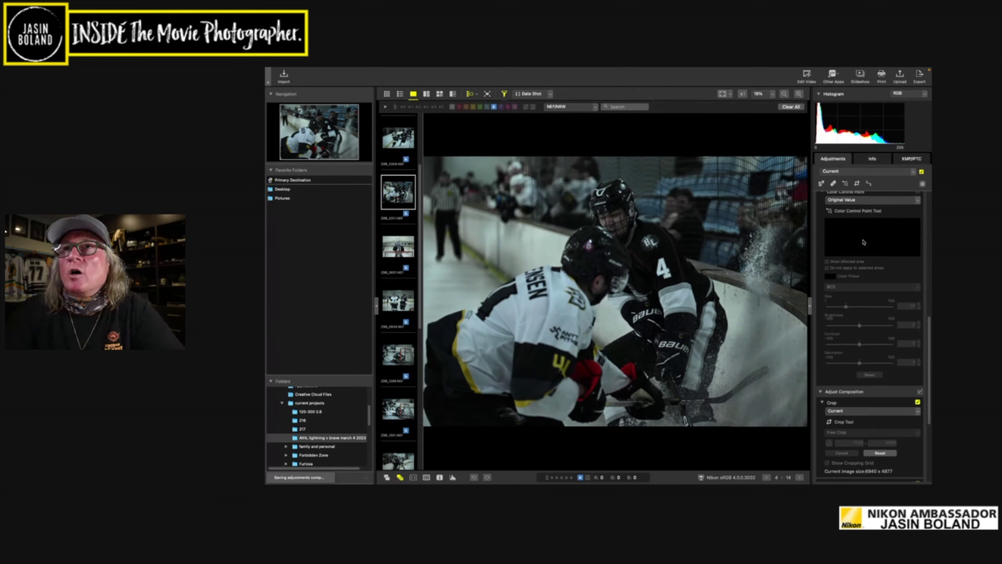
pyautogui.scroll(3, 864, 242)
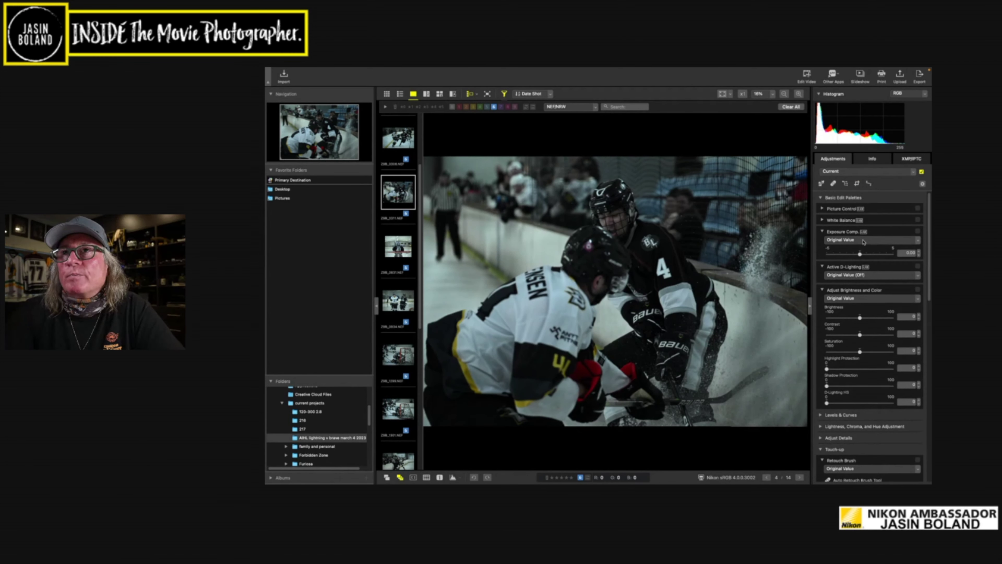
pyautogui.moveTo(861, 254); pyautogui.dragTo(863, 254)
pyautogui.click(913, 252)
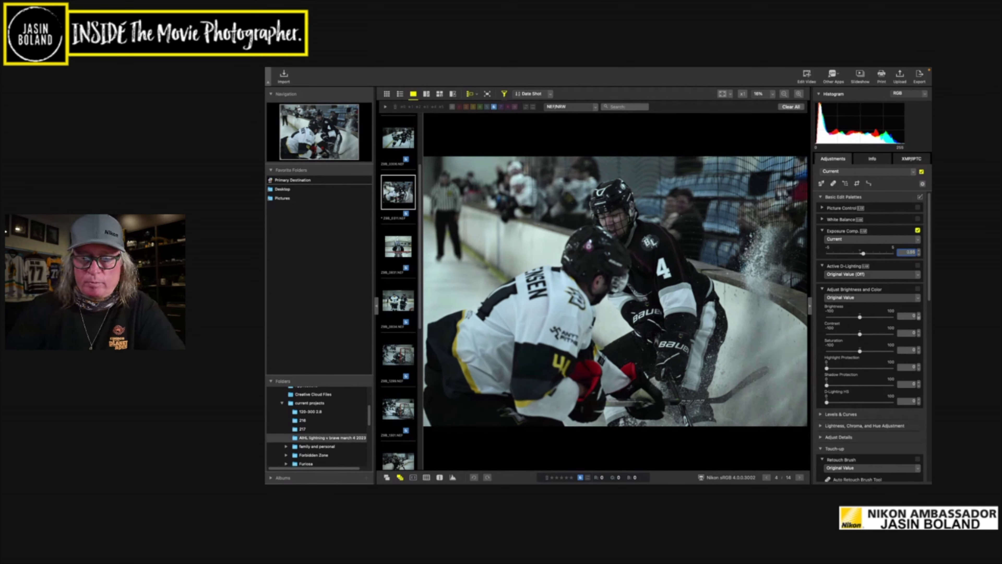
pyautogui.press('Return')
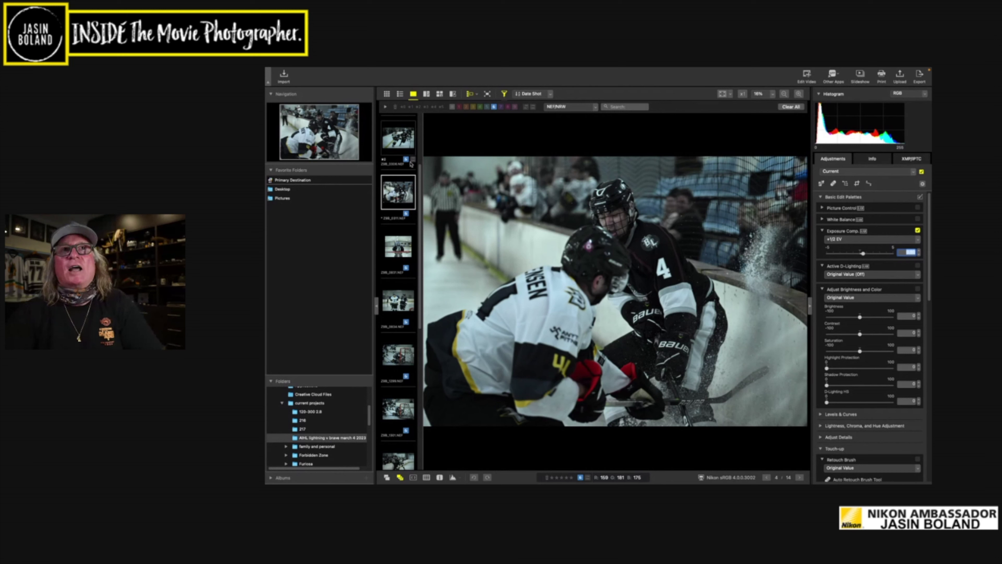
# Select all the blue-labelled photos in the thumbnail grid and open the export settings for them
pyautogui.click(387, 94)
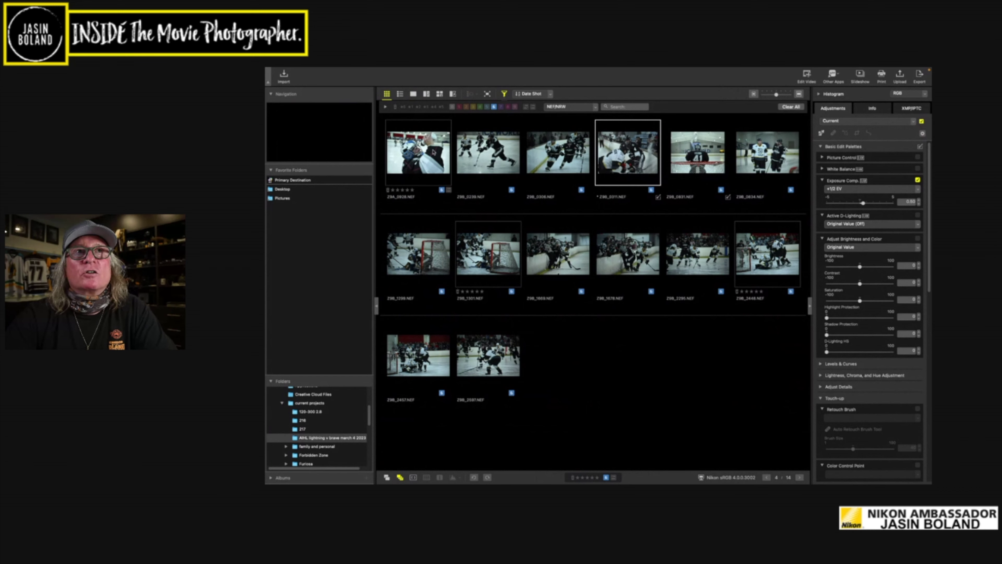
pyautogui.click(418, 154)
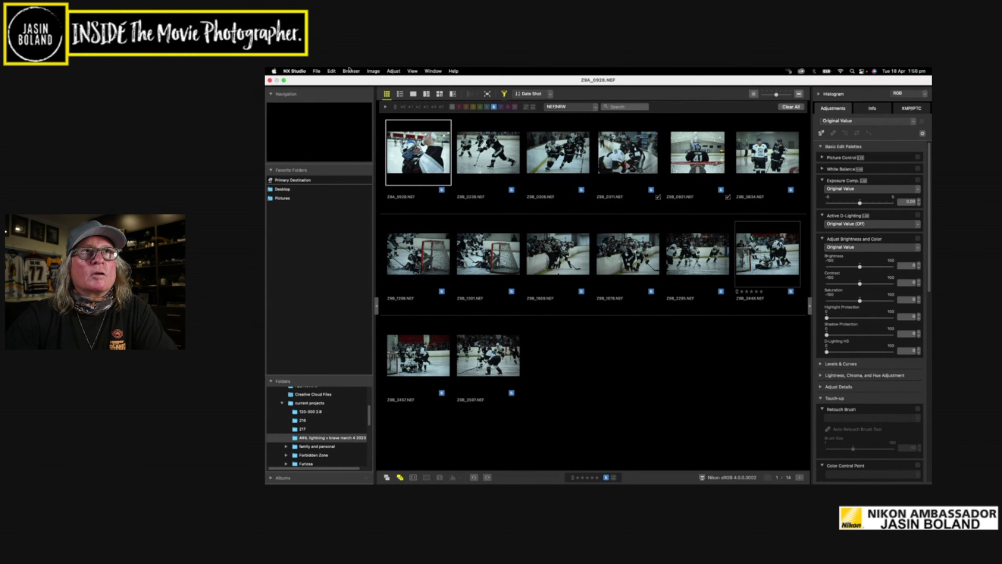
pyautogui.click(331, 71)
pyautogui.click(337, 137)
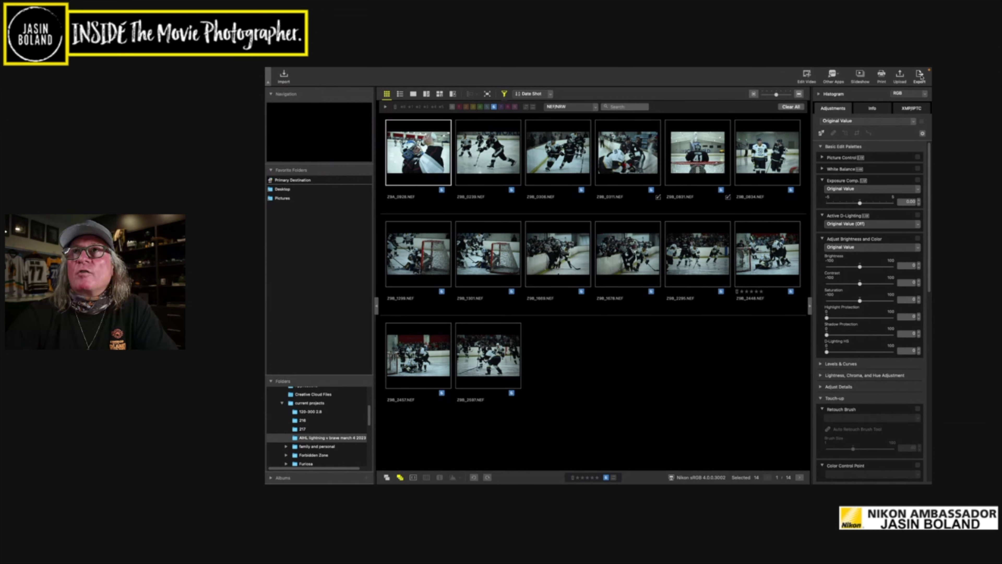
pyautogui.click(921, 74)
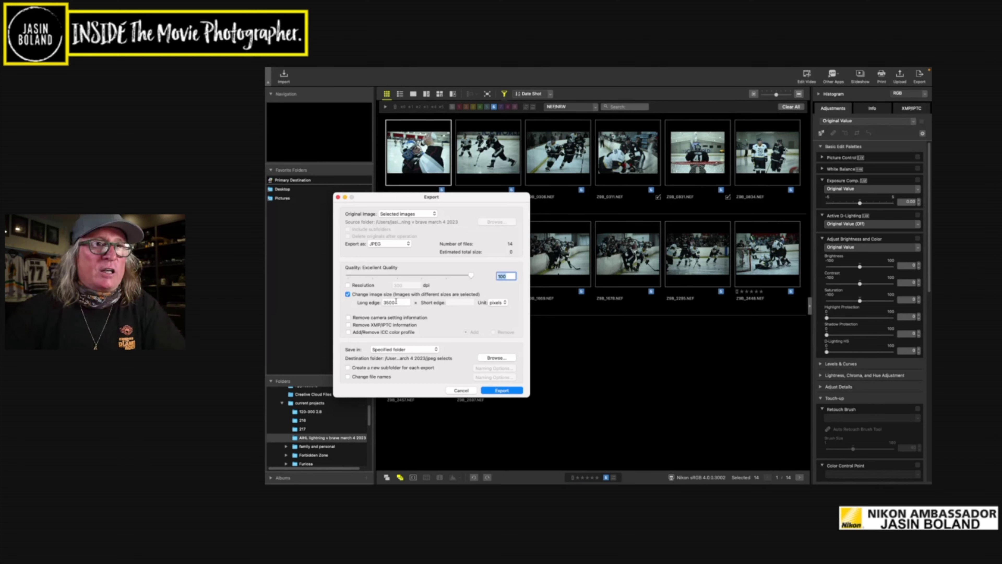
# Set the export to save in a specified folder and browse to the AIHL lightning v brave march 4 2023 folder in current projects
pyautogui.click(435, 351)
pyautogui.click(436, 351)
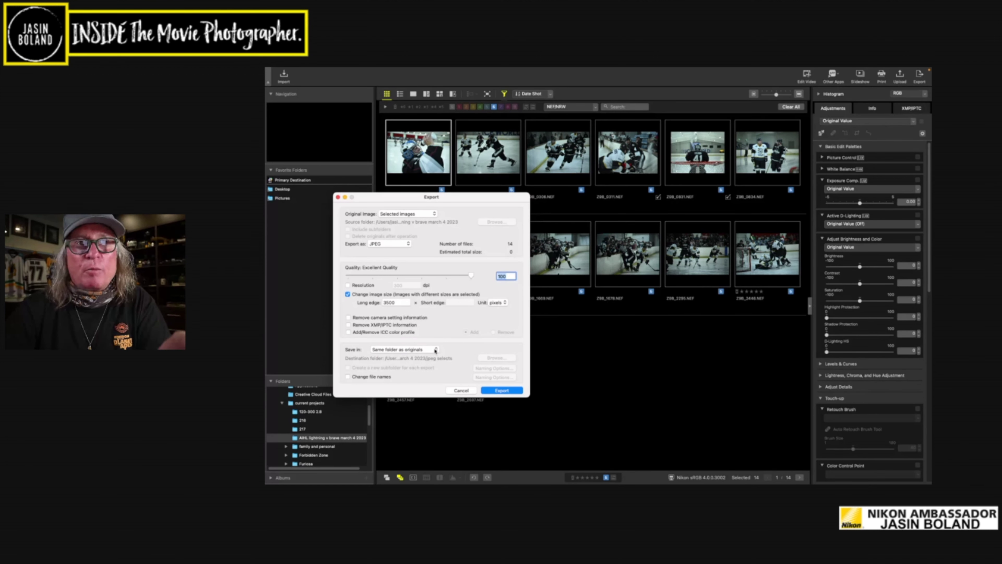
pyautogui.click(436, 350)
pyautogui.click(429, 357)
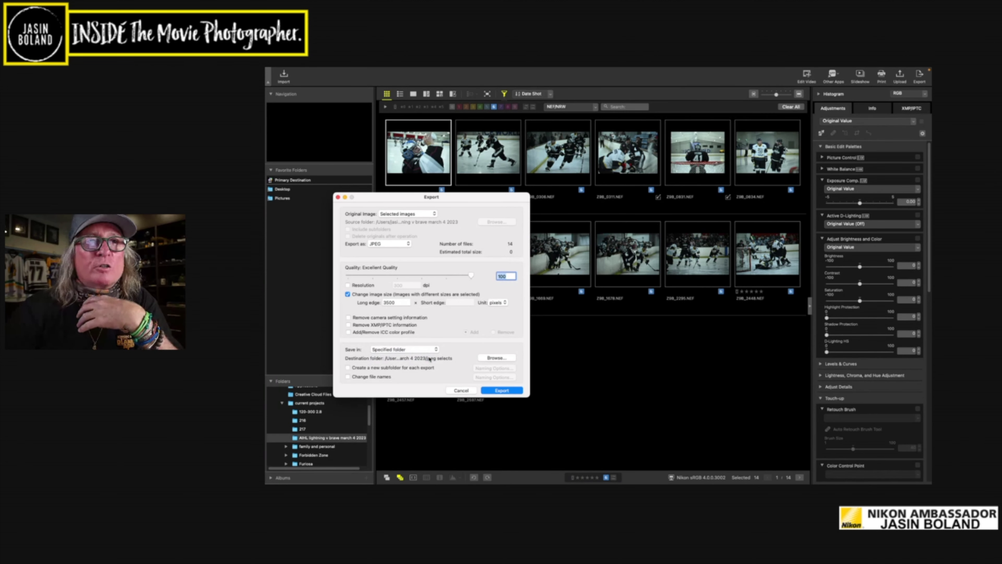
pyautogui.click(499, 358)
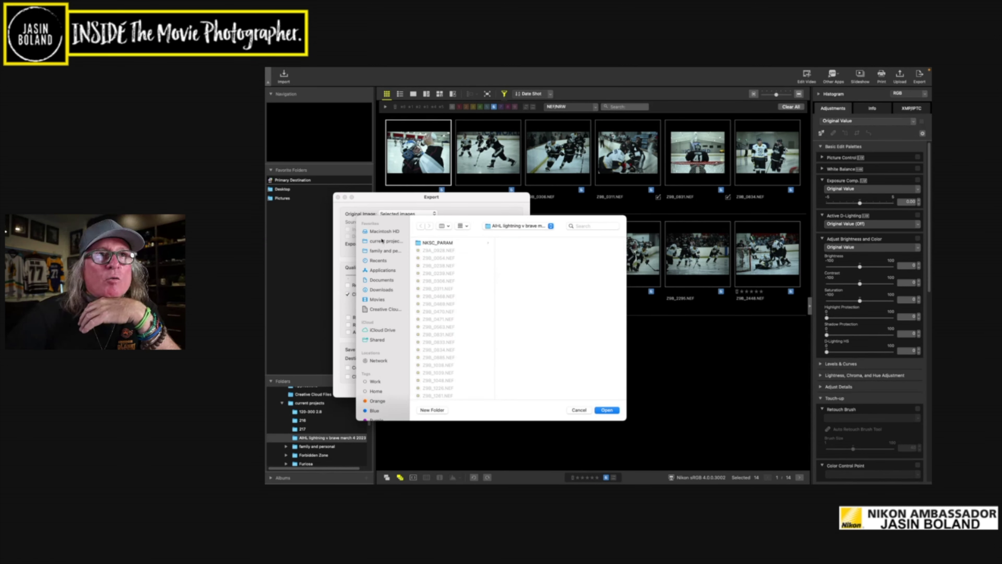
pyautogui.click(383, 242)
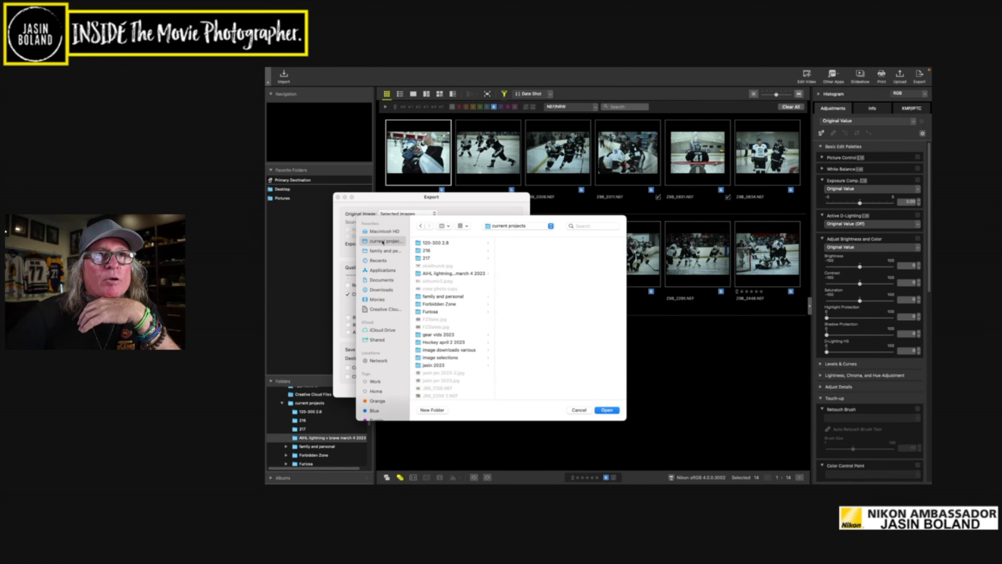
pyautogui.click(452, 275)
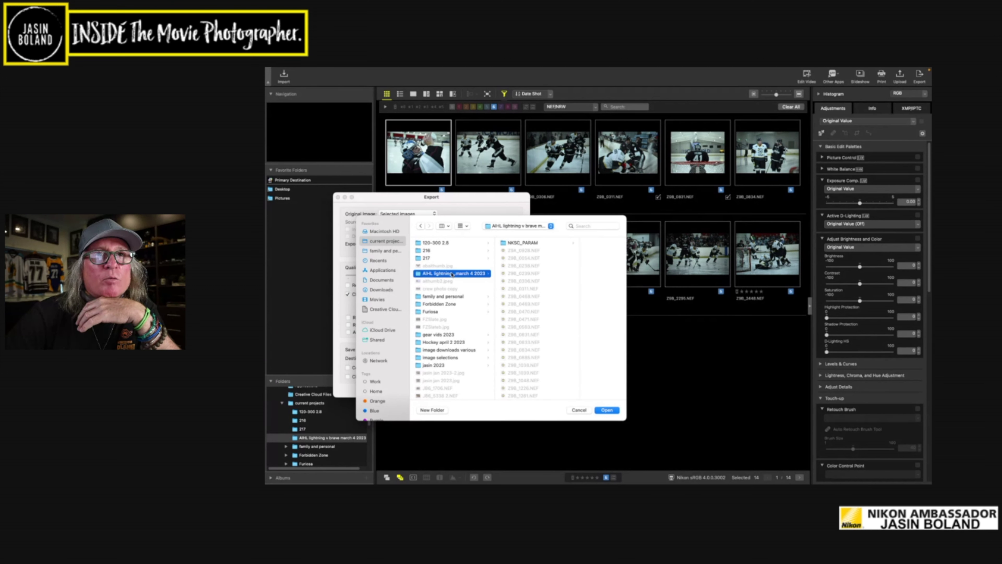
# Create a subfolder named selects there, choose it as the destination and export the selected photos as JPEG
pyautogui.click(433, 410)
pyautogui.write('selects')
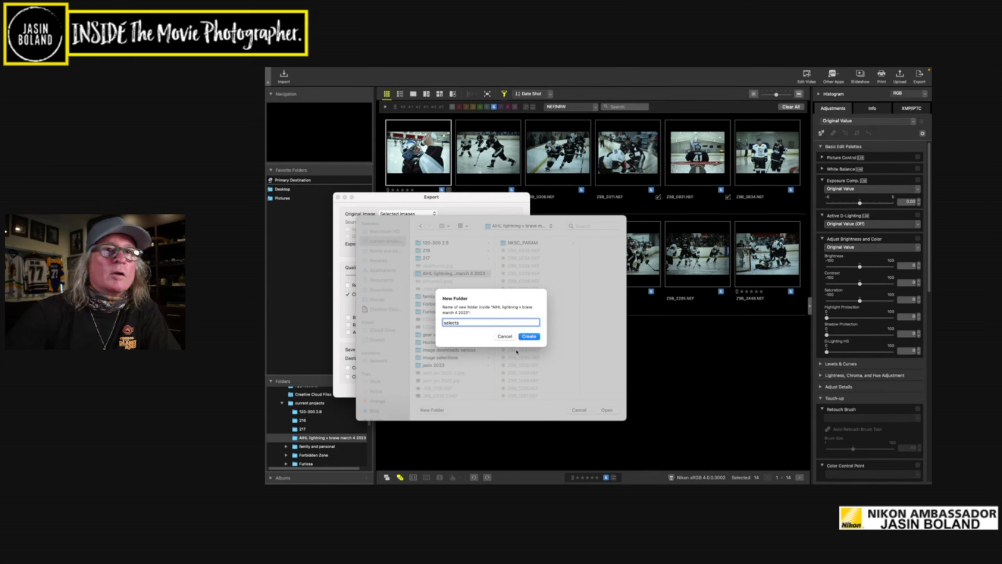
pyautogui.click(527, 338)
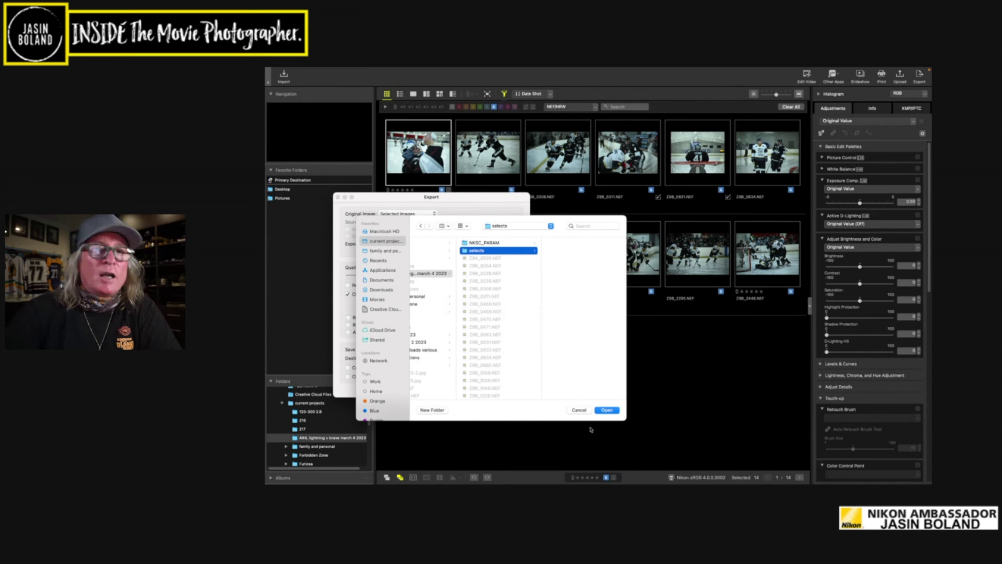
pyautogui.click(609, 410)
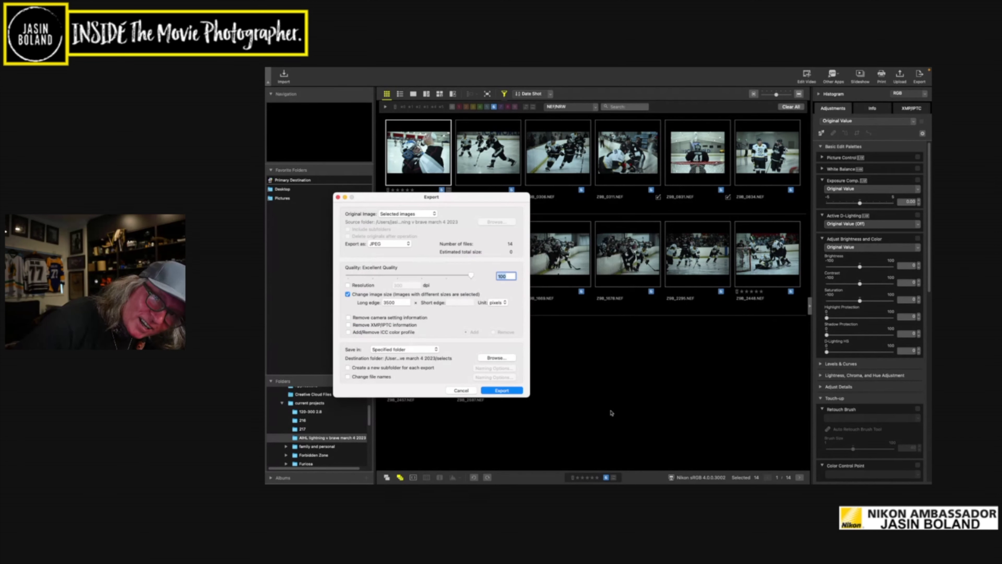
pyautogui.click(483, 390)
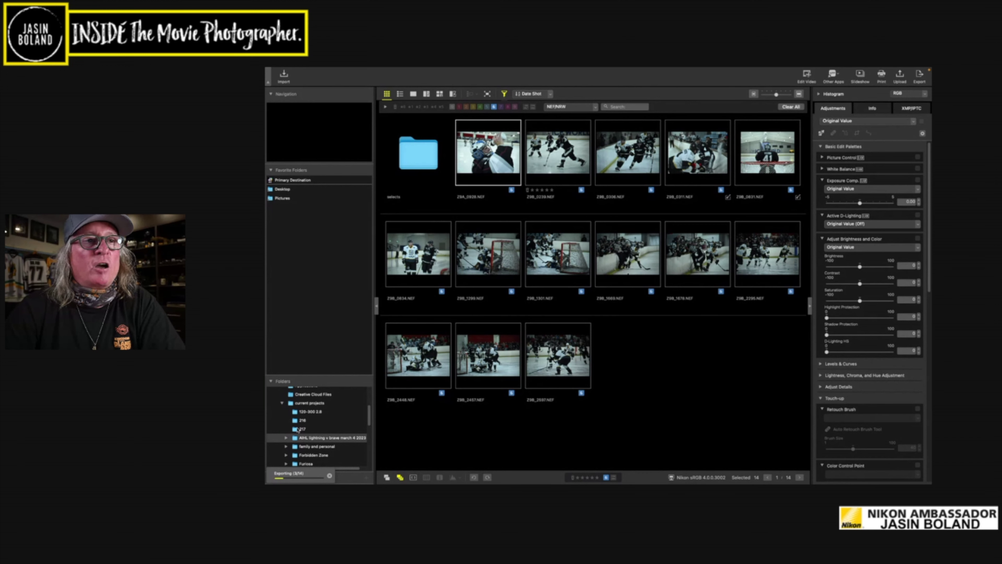
# Open the selects folder inside the AIHL lightning v brave march 4 2023 folder and filter its files first to all formats, finally to JPEG
pyautogui.click(299, 429)
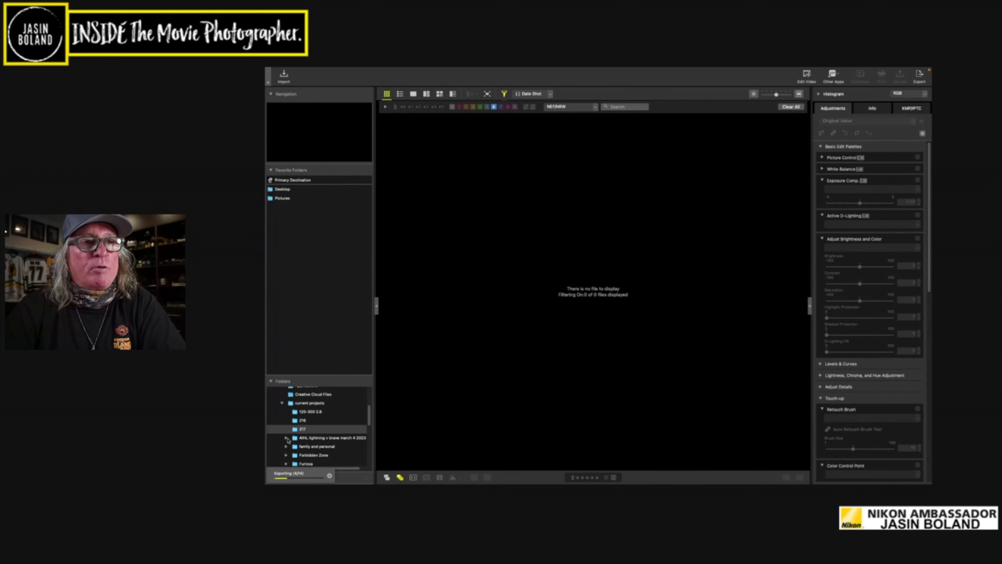
pyautogui.click(299, 439)
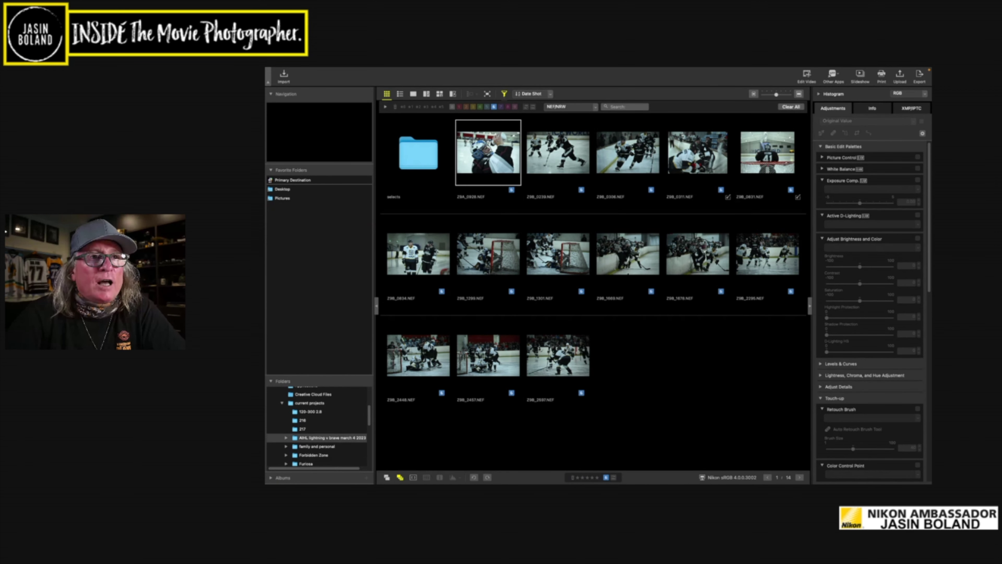
pyautogui.doubleClick(423, 164)
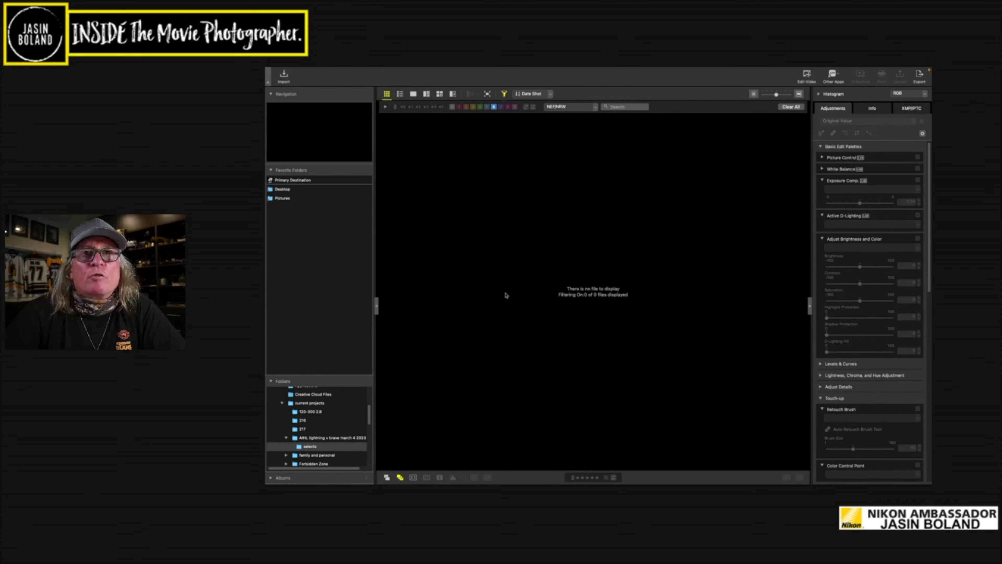
pyautogui.click(570, 108)
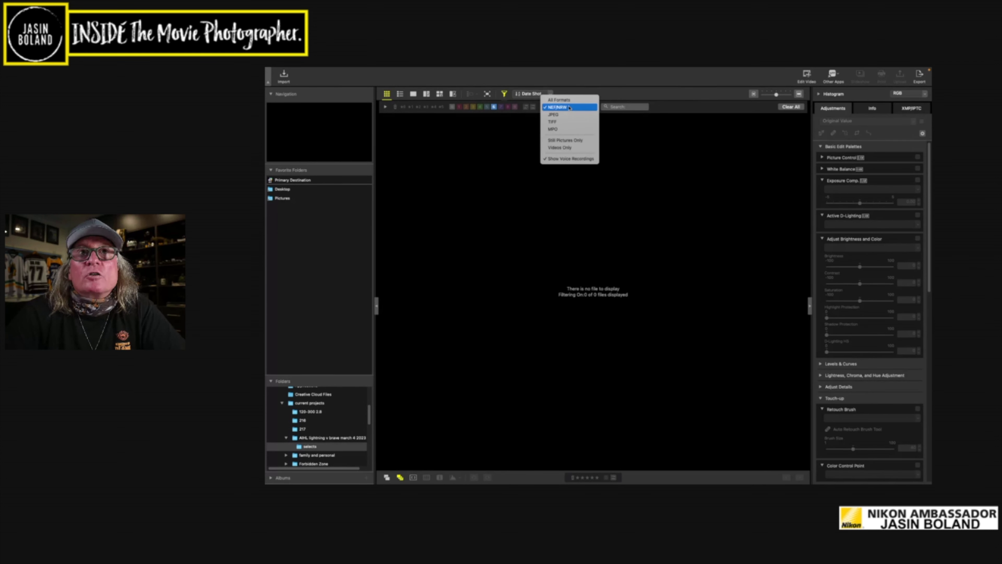
pyautogui.click(560, 100)
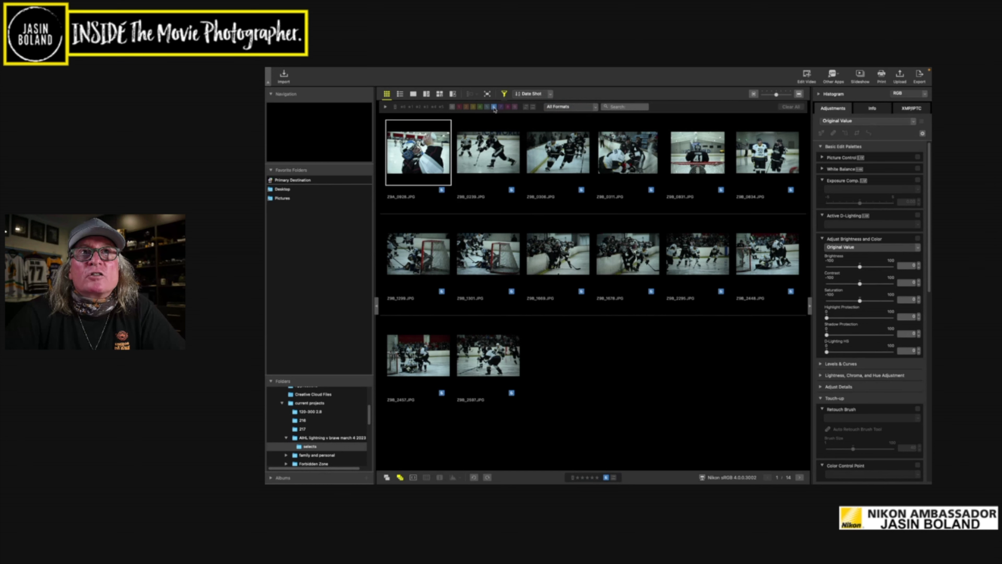
pyautogui.click(568, 107)
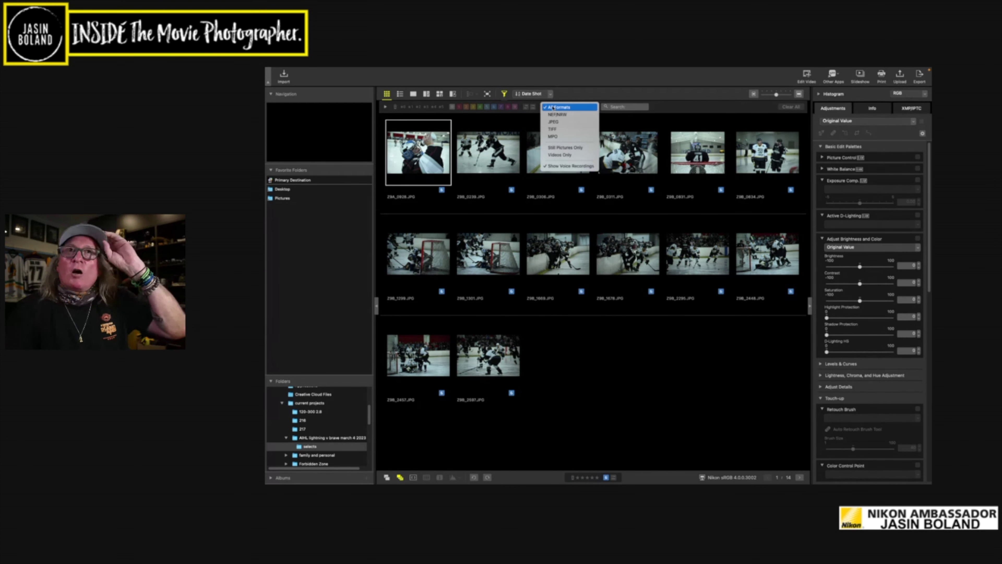
pyautogui.click(555, 122)
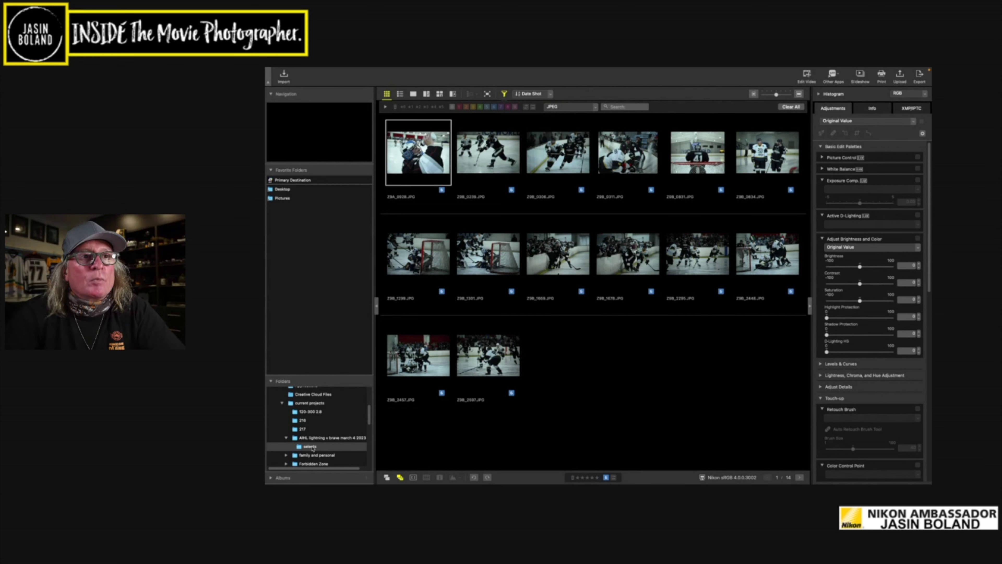
# Return to the AIHL lightning v brave march 4 2023 folder, set the file filter to All Formats and show only blue-labelled photos
pyautogui.click(313, 438)
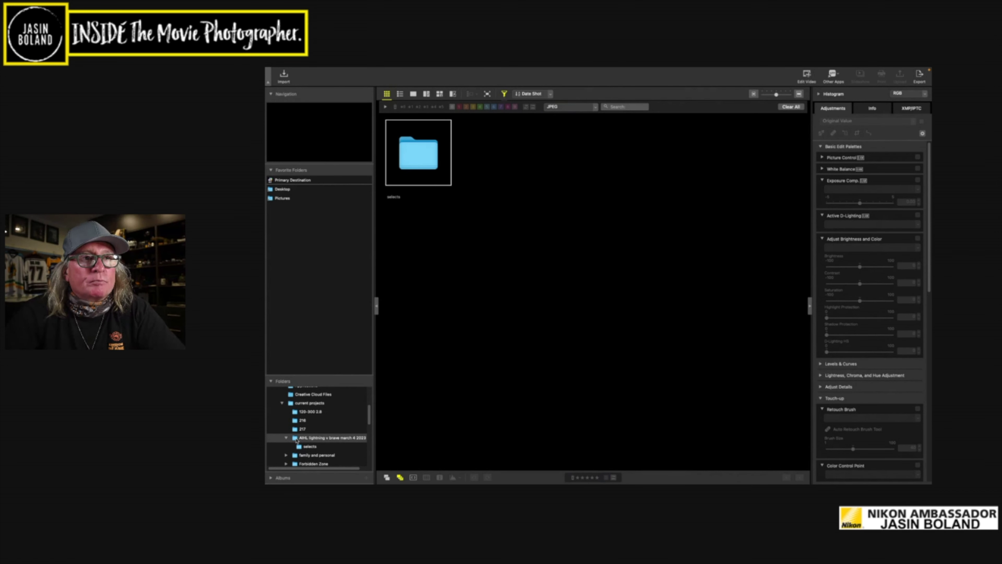
pyautogui.click(564, 107)
pyautogui.click(563, 93)
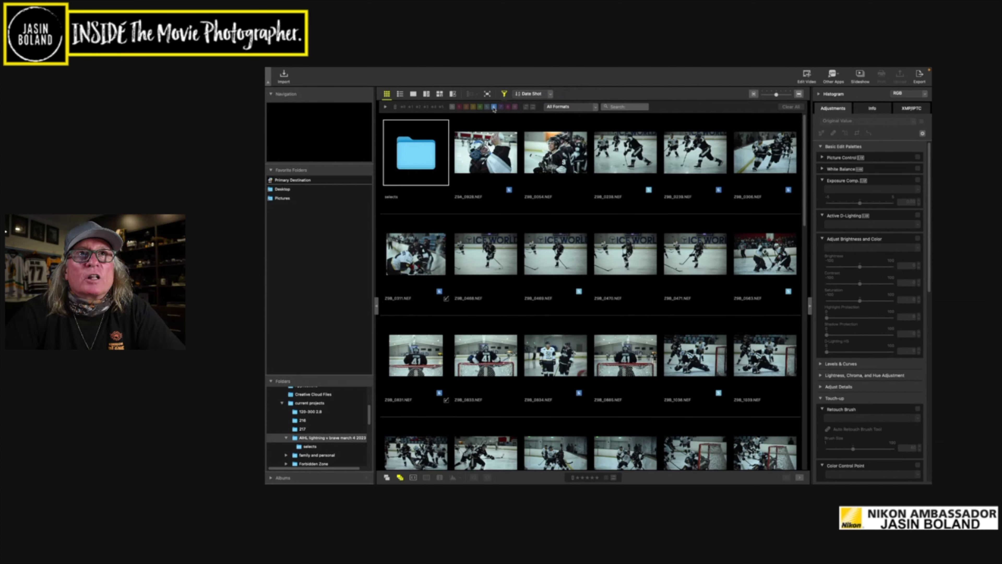
pyautogui.click(493, 107)
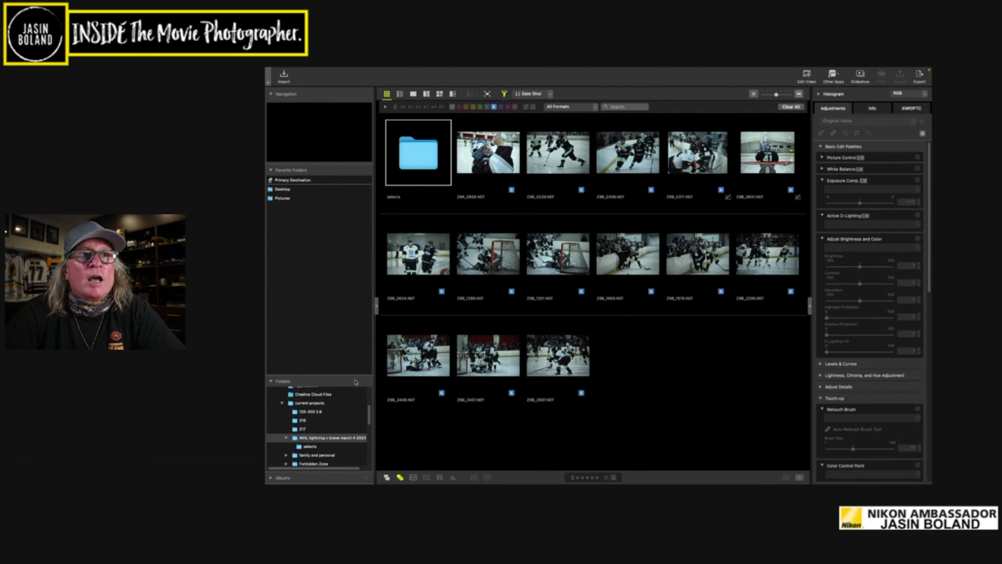
# Create a subfolder named Nef selects inside the AIHL lightning v brave march 4 2023 folder
pyautogui.rightClick(295, 439)
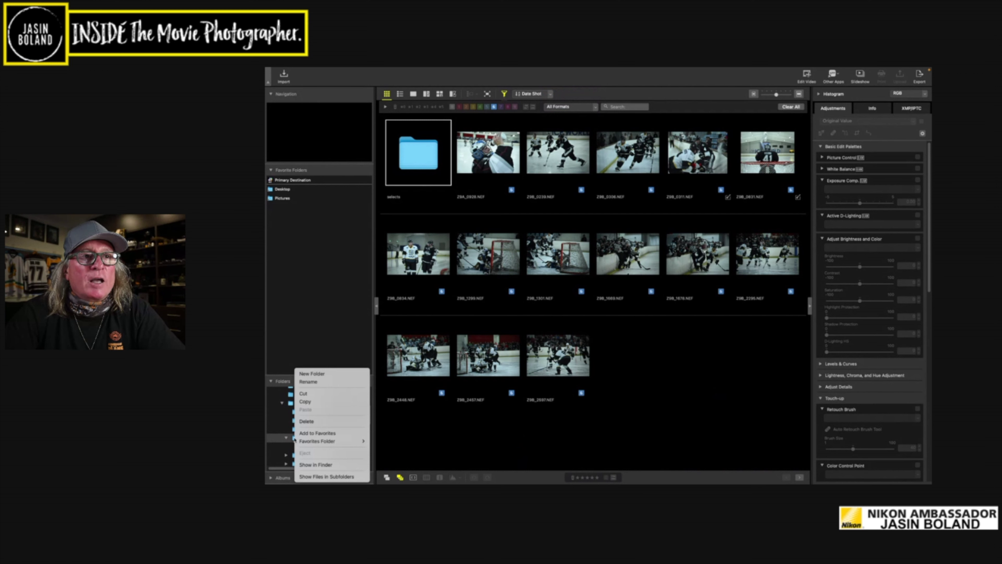
pyautogui.click(311, 373)
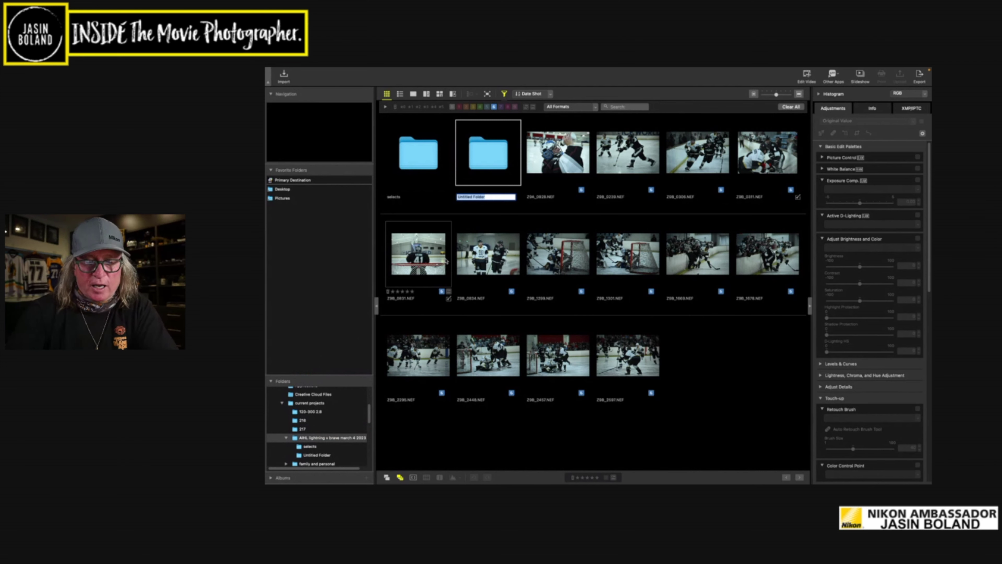
pyautogui.write('Nef selects')
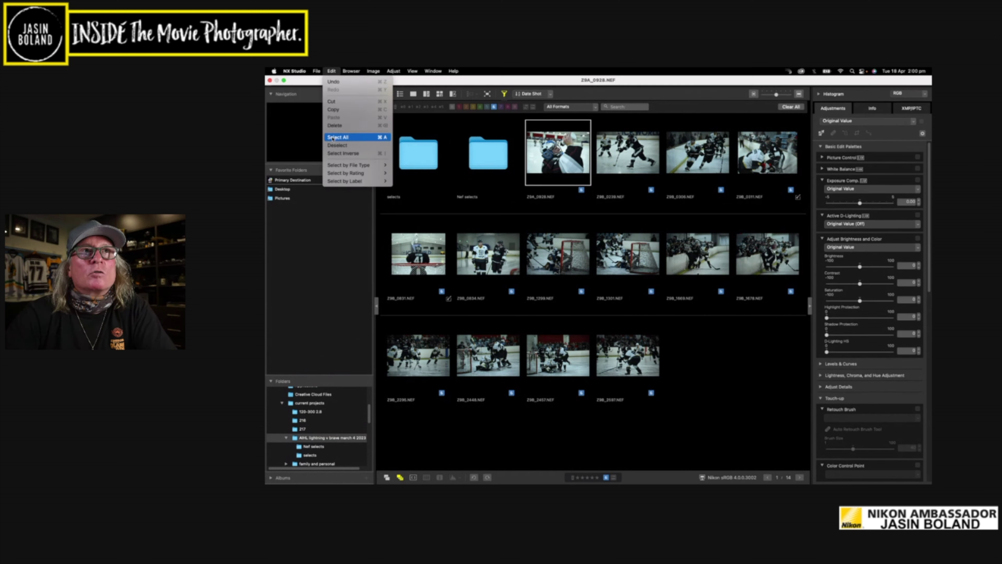
# Select all the blue-labelled NEF photos without the two folders and move them into the Nef selects folder
pyautogui.click(335, 137)
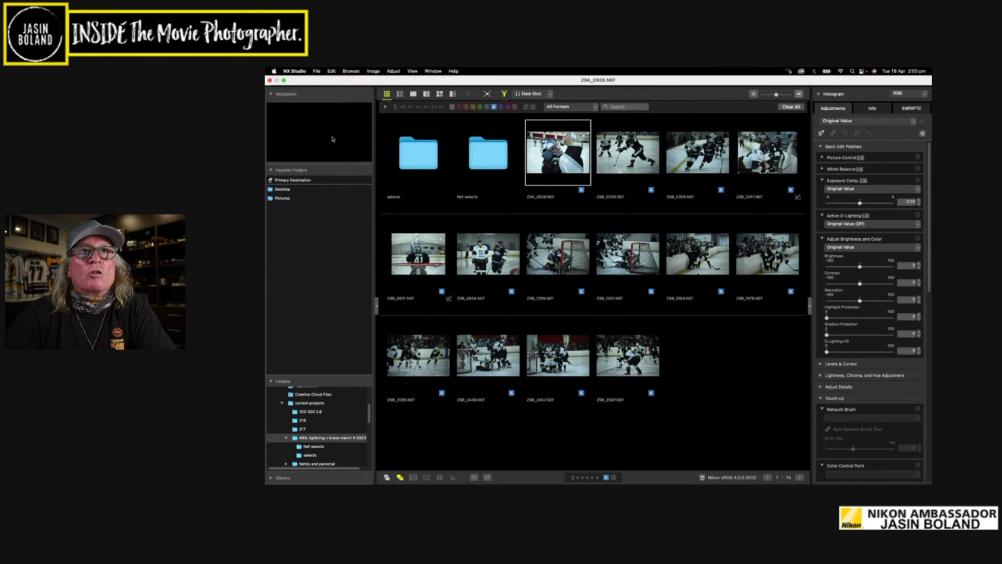
pyautogui.keyDown('super'); pyautogui.click(412, 151); pyautogui.keyUp('super')
pyautogui.keyDown('super'); pyautogui.click(467, 150); pyautogui.keyUp('super')
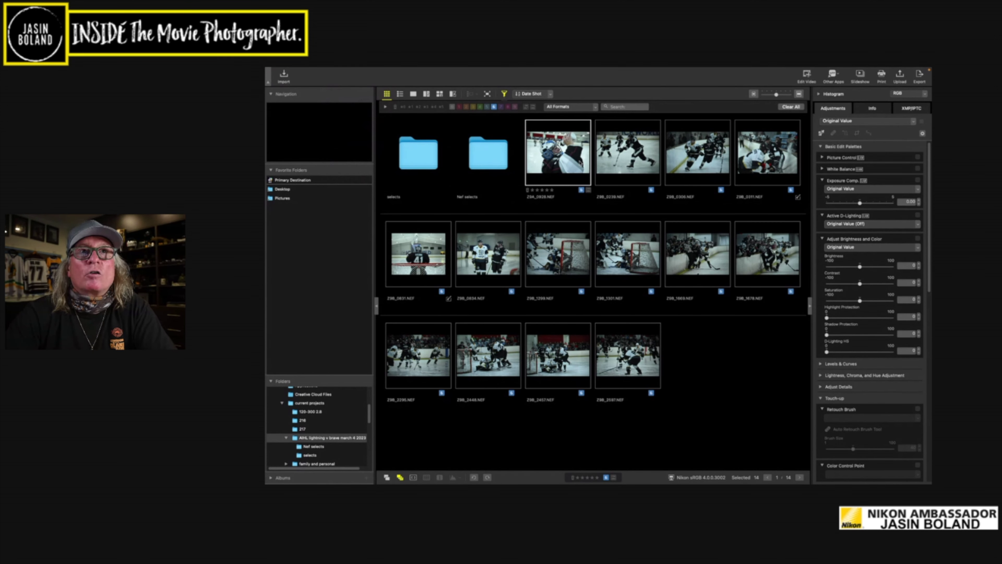
pyautogui.moveTo(581, 164); pyautogui.dragTo(497, 165)
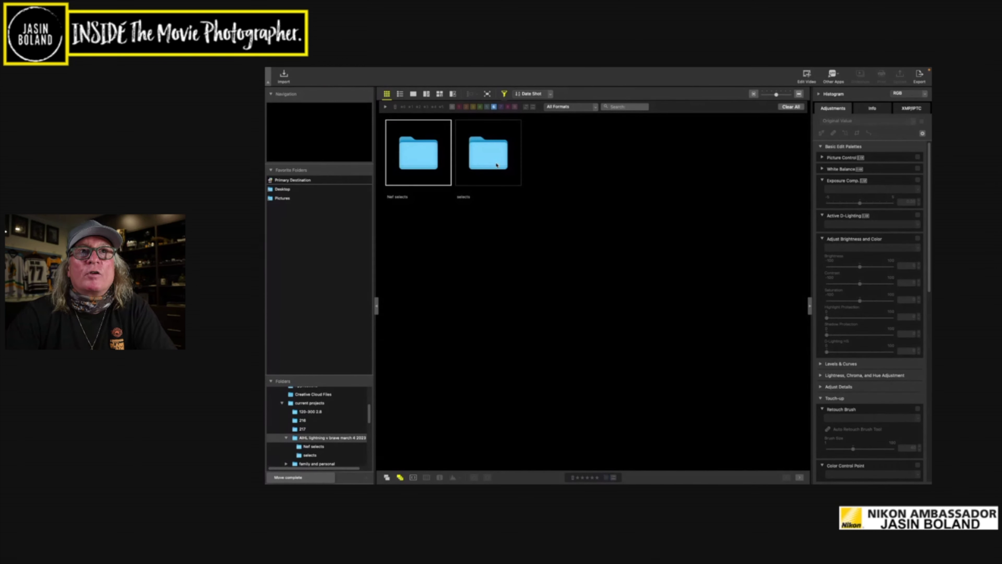
# Remove the blue label filter, select all the photos left in the match folder and delete them
pyautogui.click(494, 107)
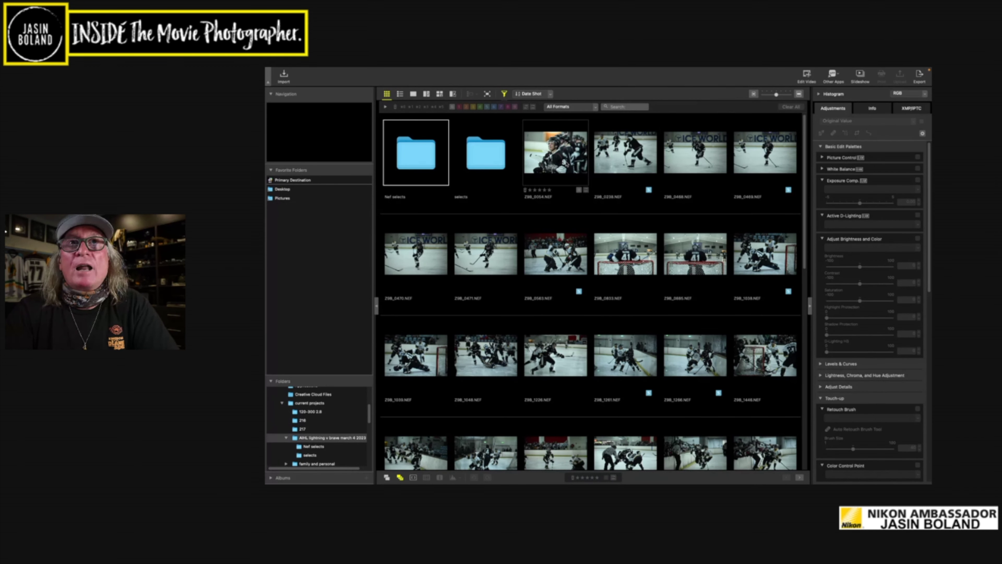
pyautogui.click(556, 153)
pyautogui.scroll(-10, 565, 158)
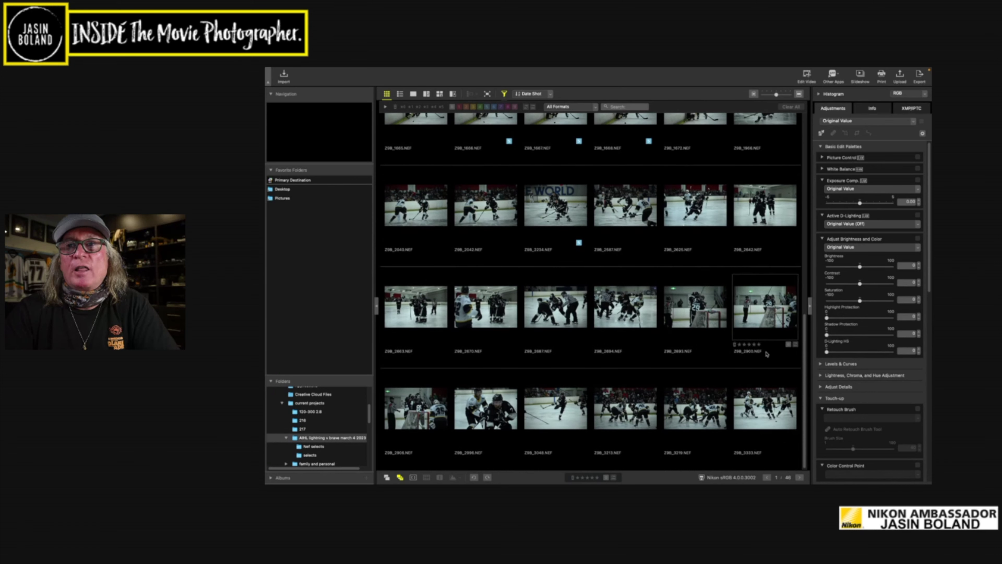
pyautogui.press('super+a')
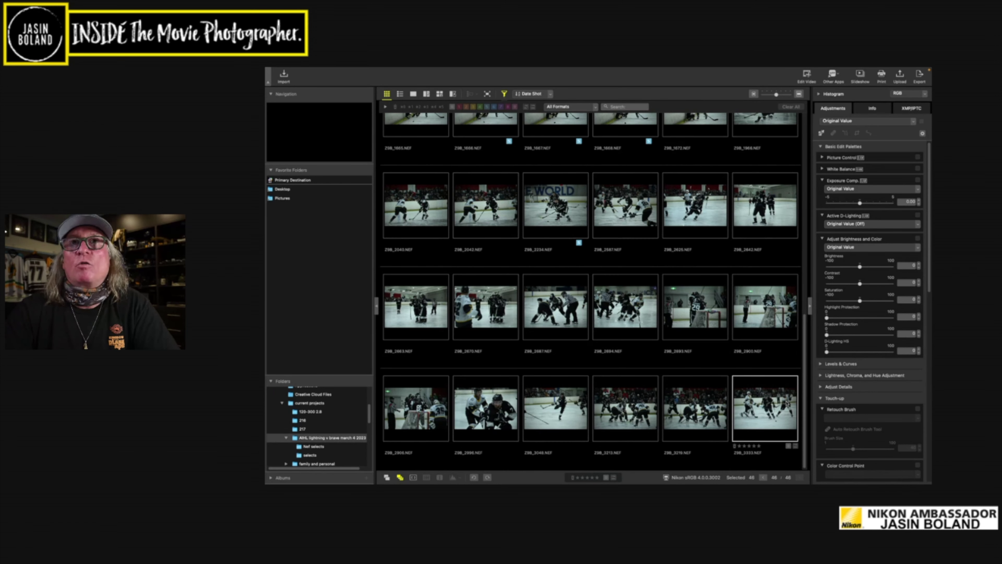
pyautogui.press('Delete')
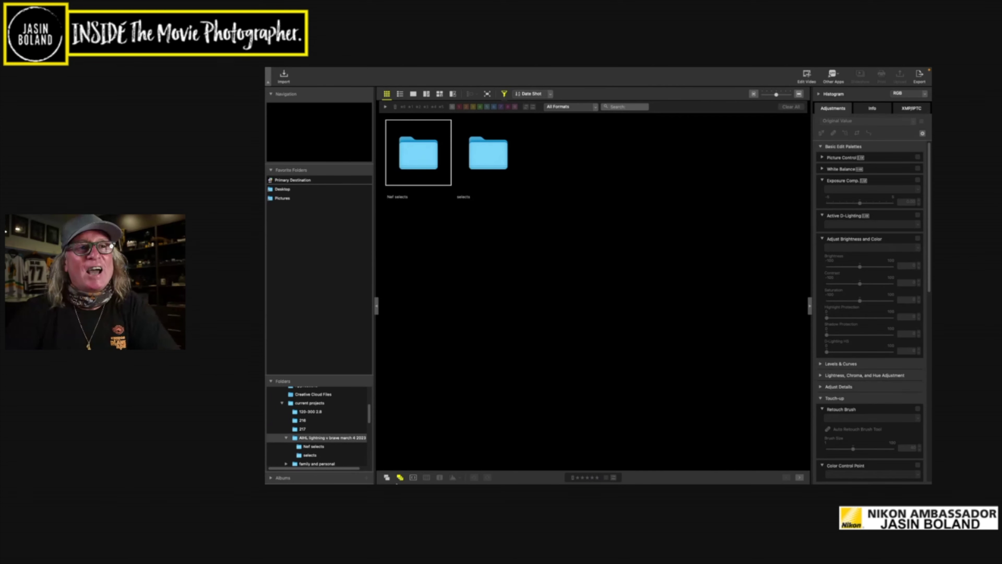
# Open the selects folder with the exported JPEGs and keep its photos sorted by Date Shot
pyautogui.click(307, 457)
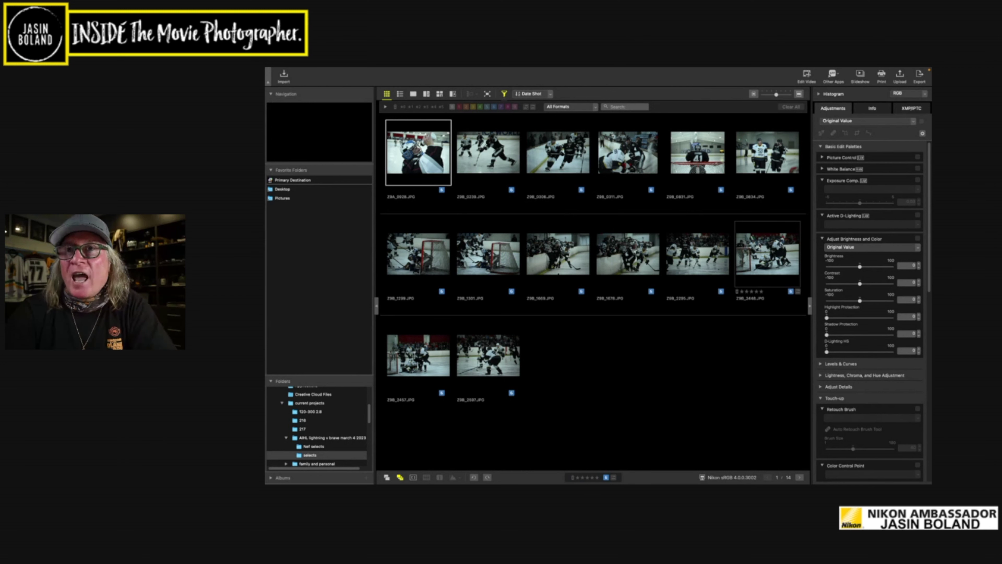
pyautogui.click(768, 253)
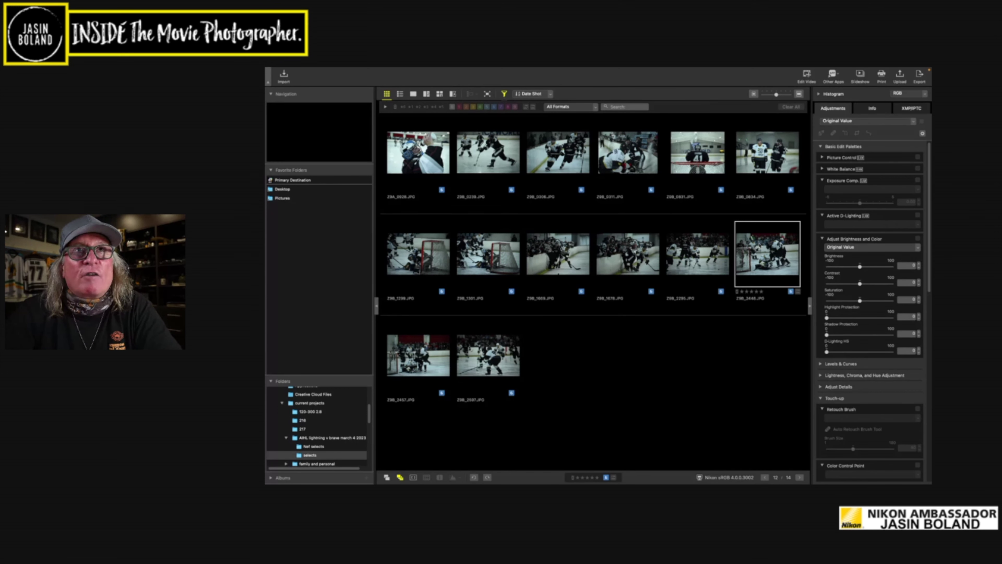
pyautogui.click(550, 95)
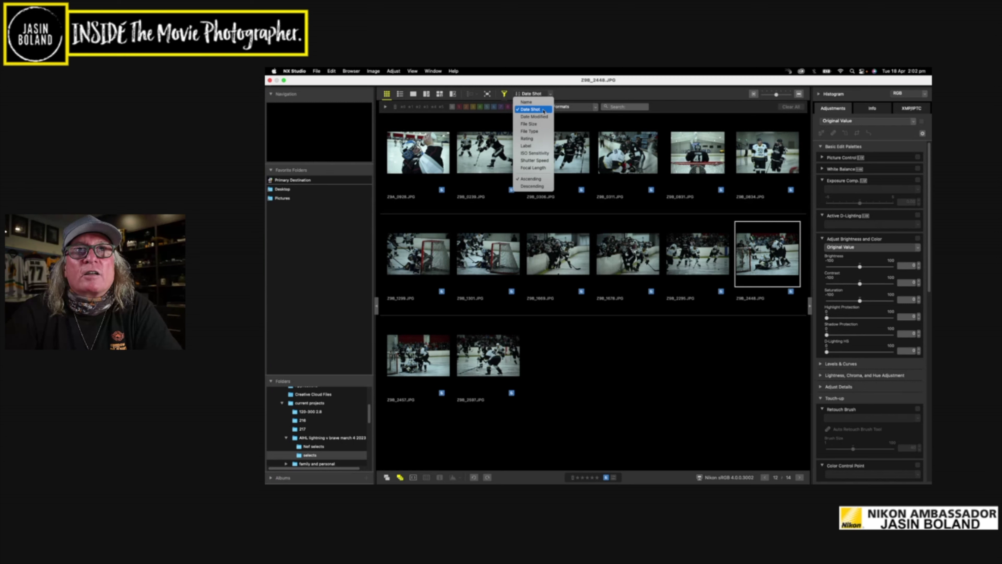
pyautogui.click(544, 111)
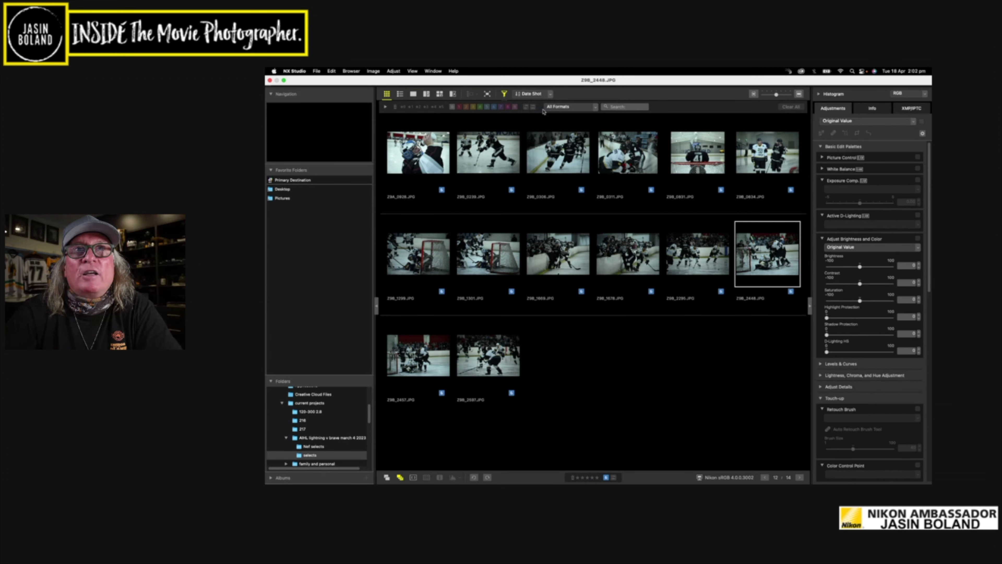
# Open the first JPEG, the goalie drinking from a bottle, as a single image, view it full screen and return to the normal layout
pyautogui.doubleClick(417, 162)
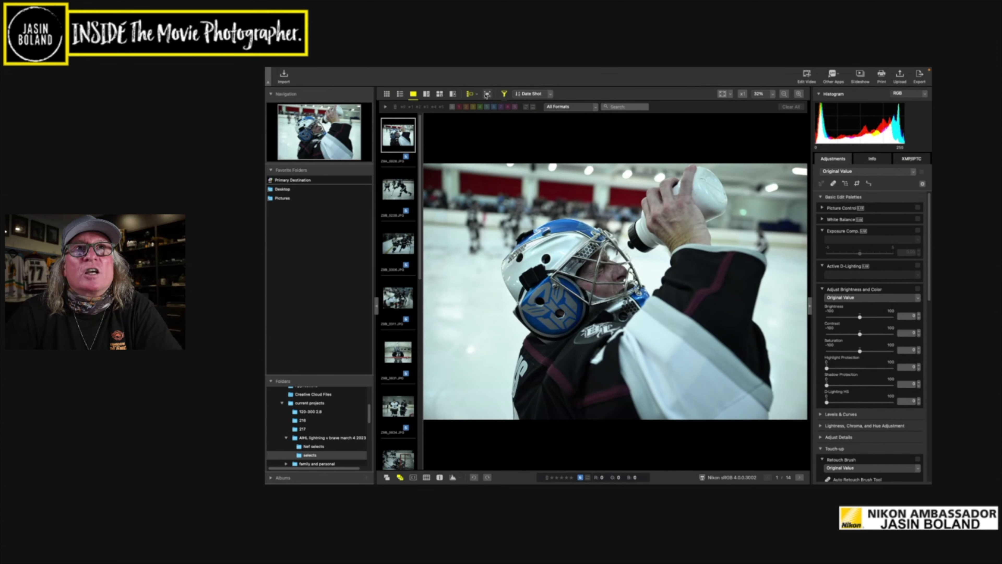
pyautogui.click(487, 95)
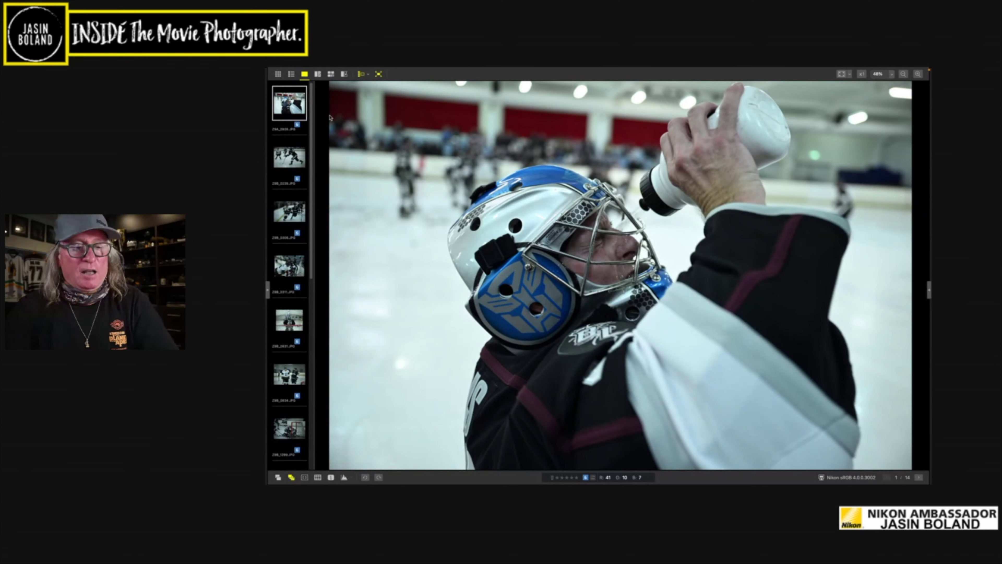
pyautogui.press('Tab')
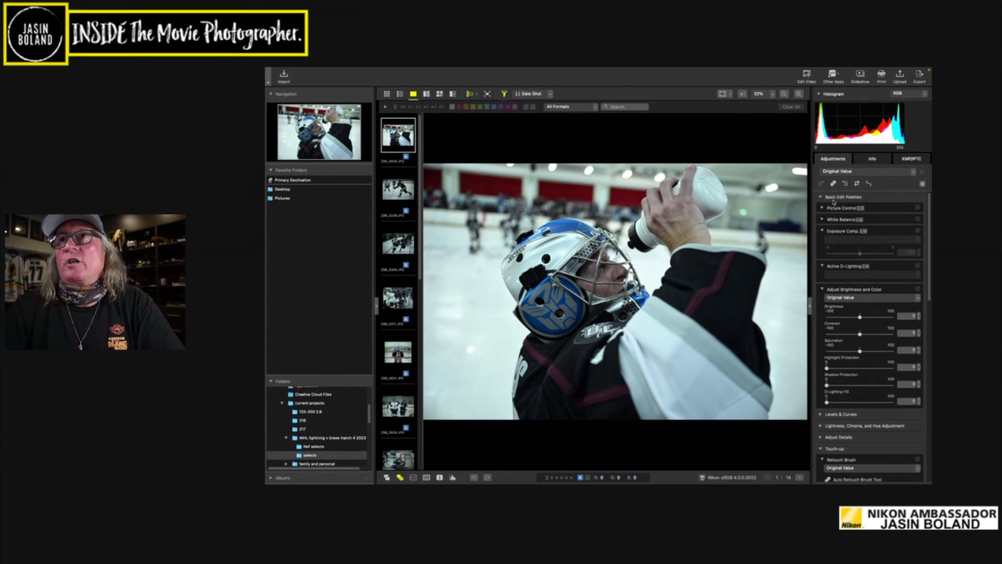
# Expand Levels & Curves for the goalie photo and move the RGB black and white points slightly inward to increase contrast
pyautogui.scroll(-2, 832, 232)
pyautogui.scroll(2, 835, 231)
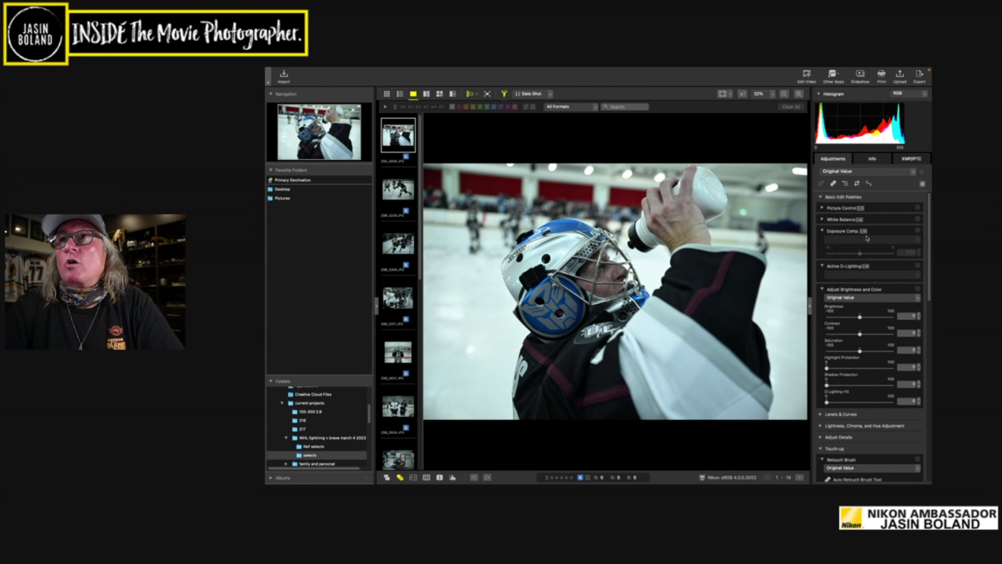
pyautogui.scroll(-2, 875, 307)
pyautogui.scroll(-6, 874, 307)
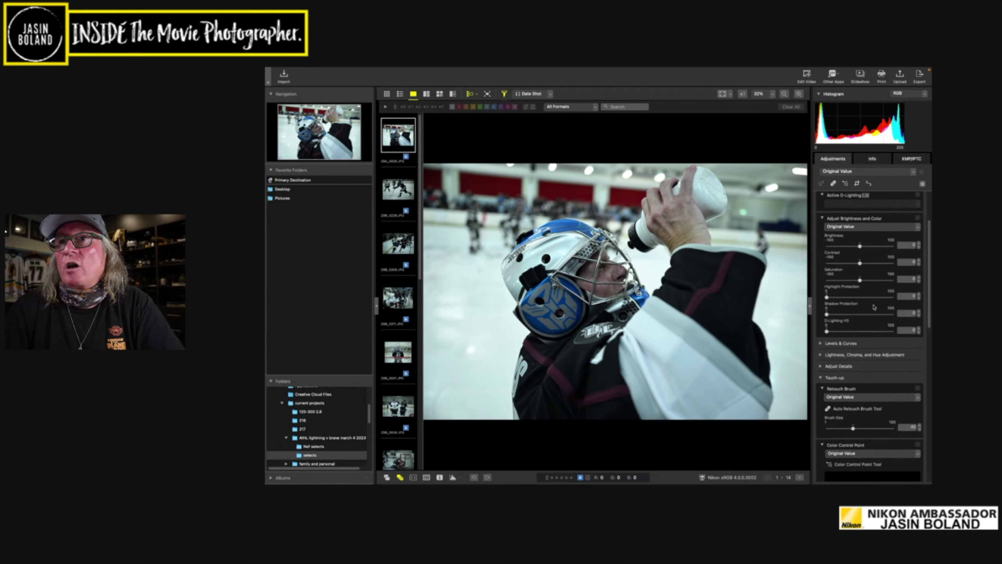
pyautogui.click(834, 326)
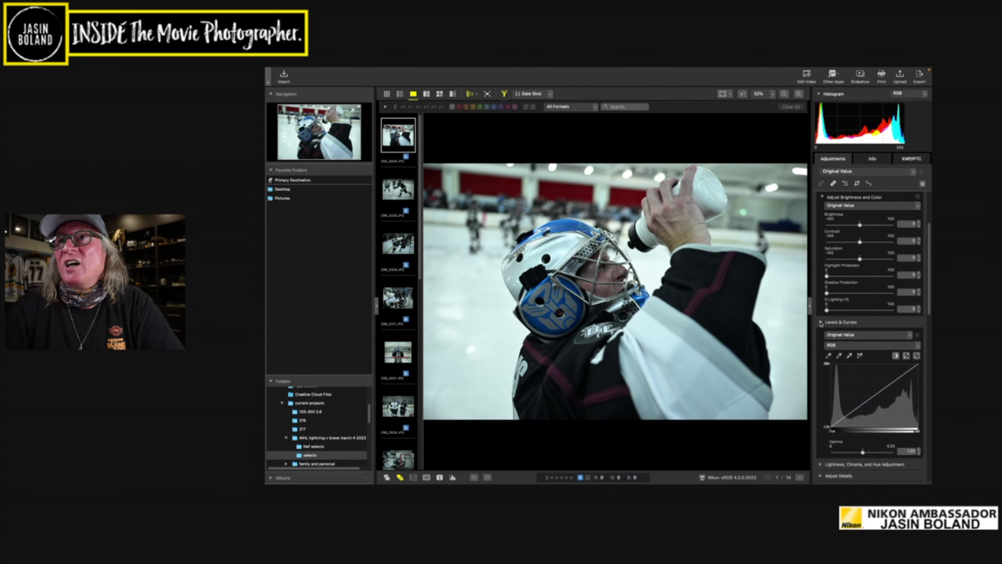
pyautogui.scroll(-2, 849, 327)
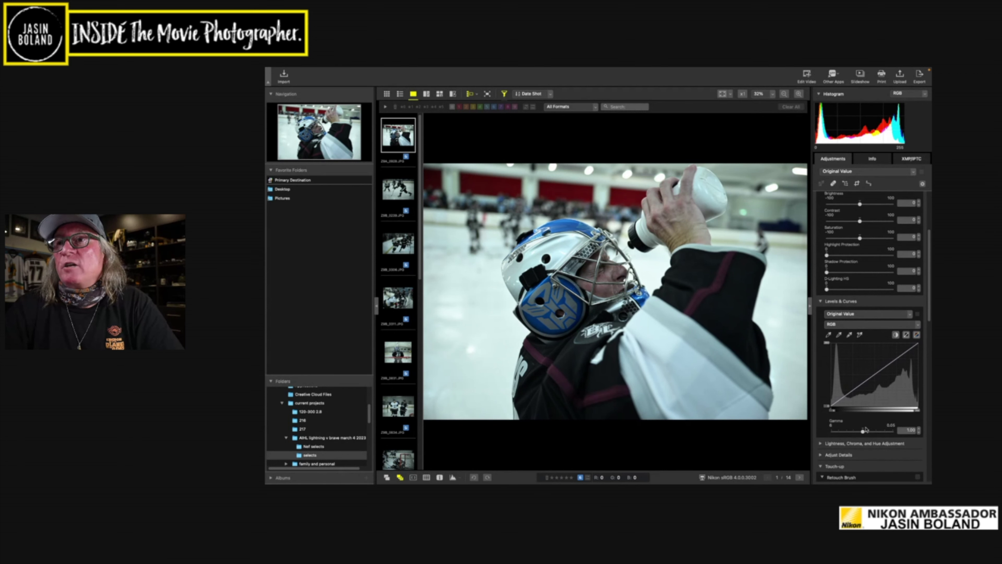
pyautogui.moveTo(832, 407); pyautogui.dragTo(835, 406)
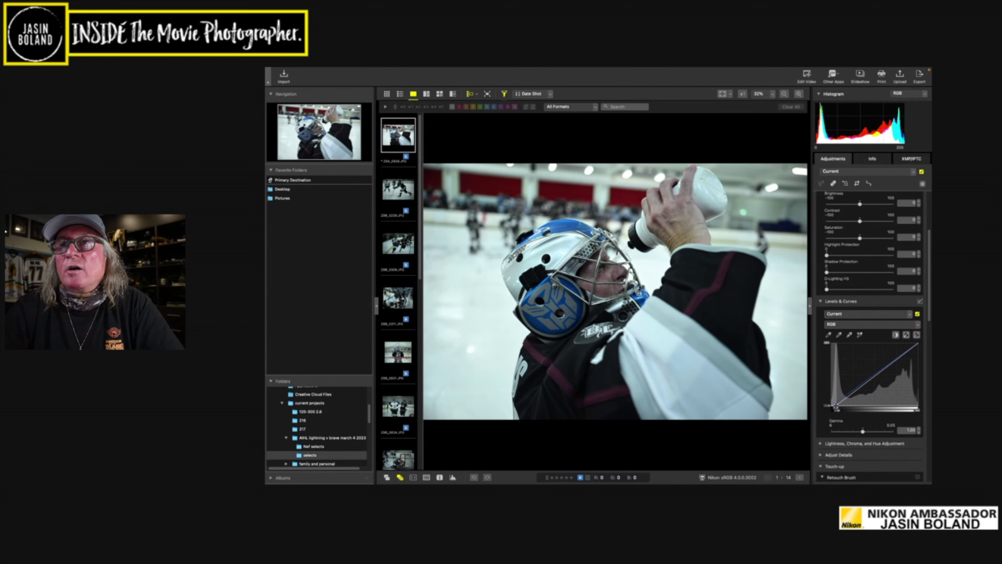
pyautogui.moveTo(918, 405); pyautogui.dragTo(912, 407)
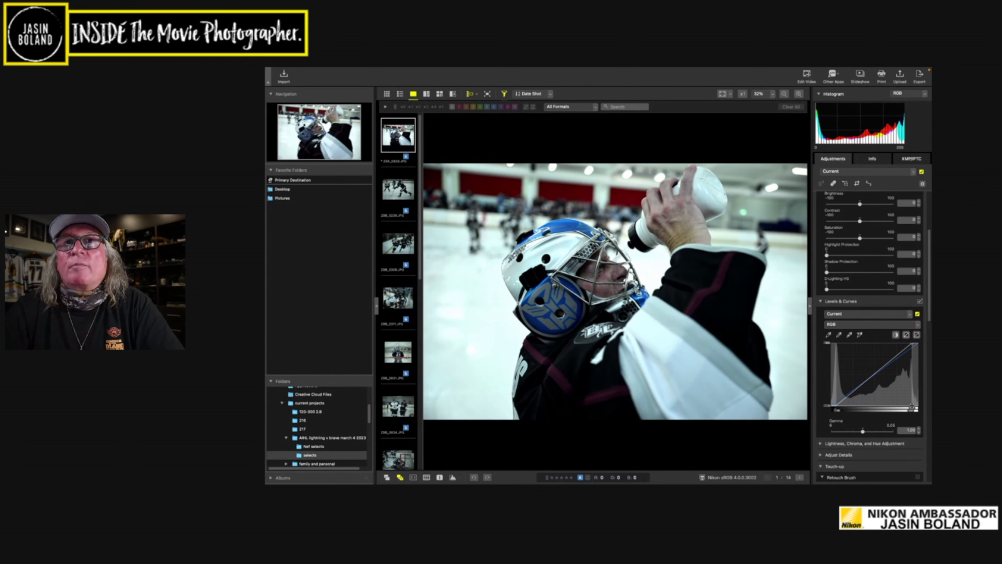